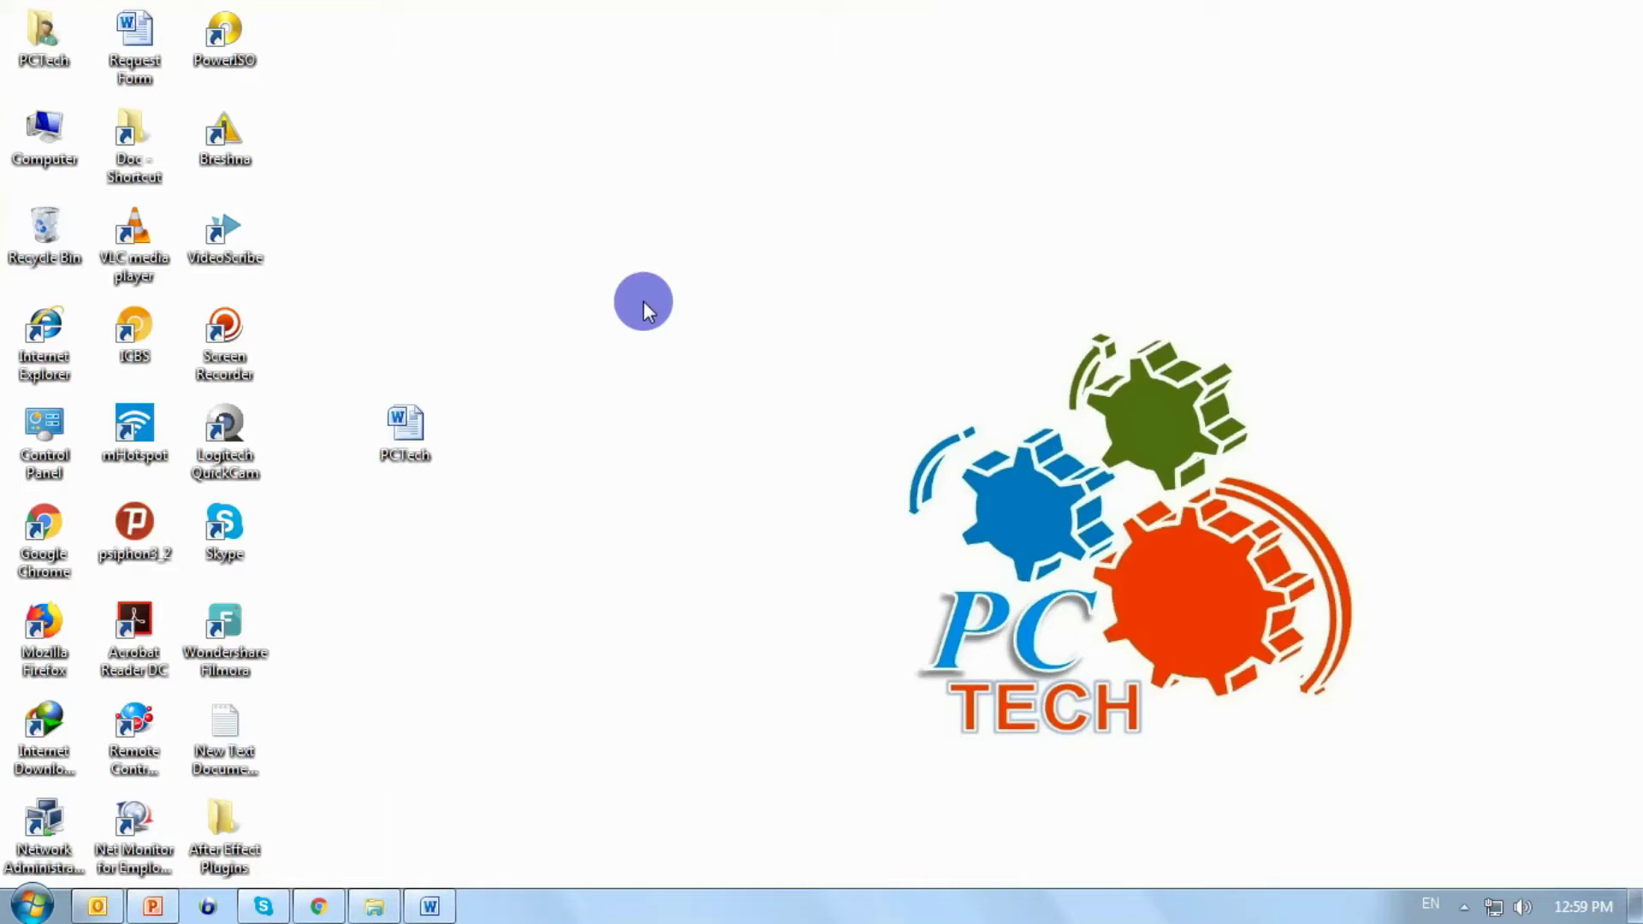
Refresh the desktop and select the PCTech Word document icon.
right_click(643, 301)
left_click(696, 369)
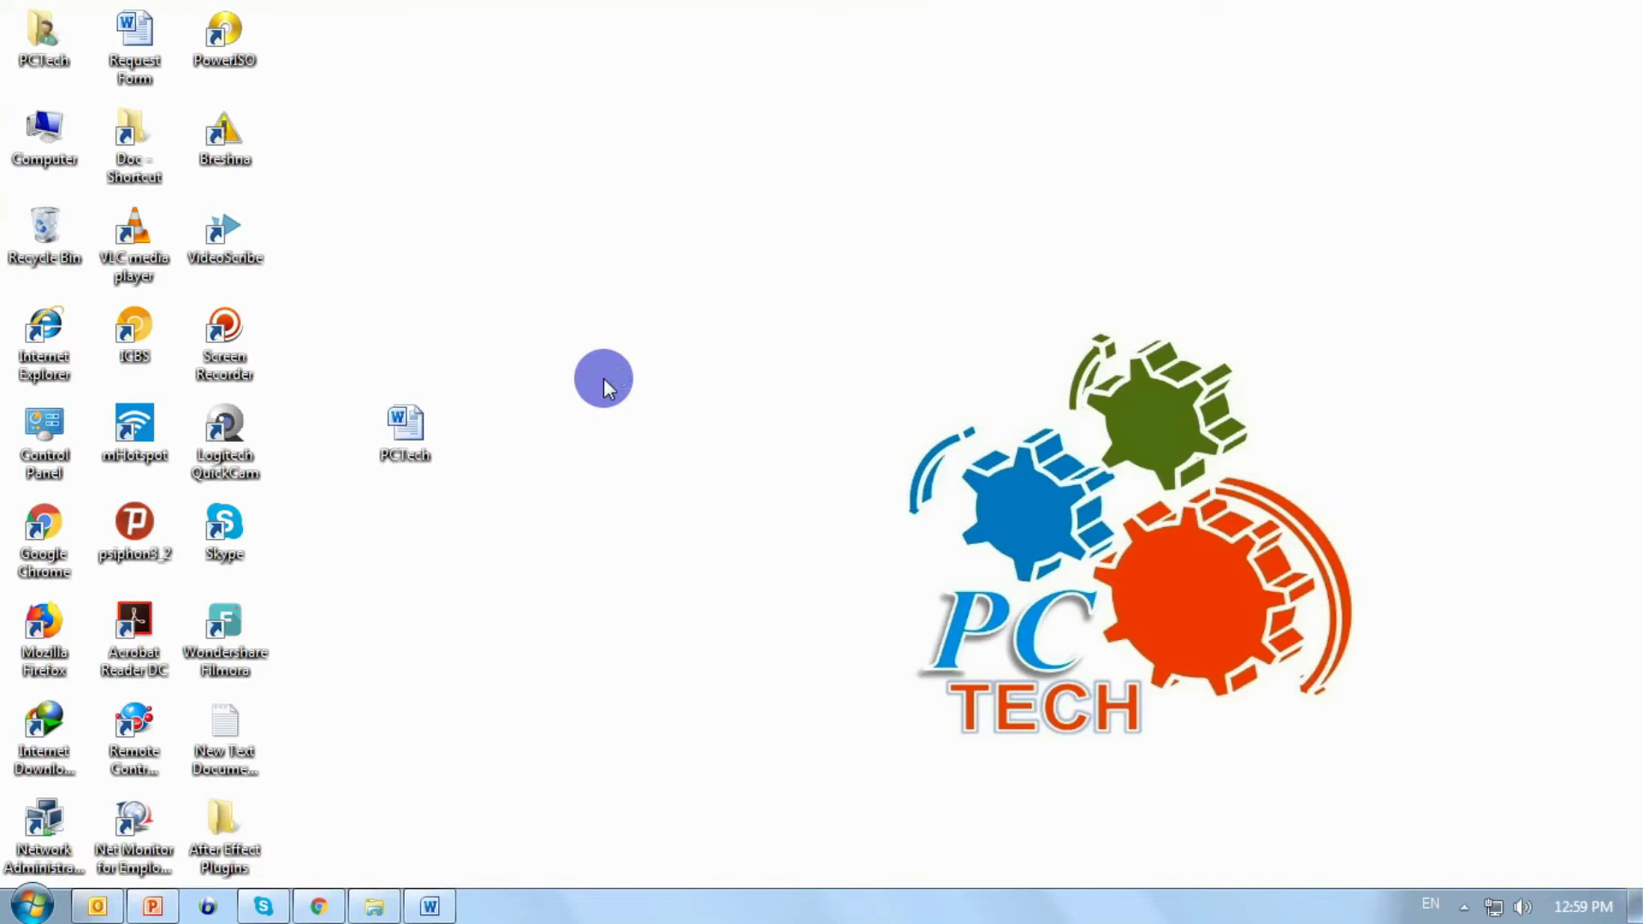
left_click(526, 310)
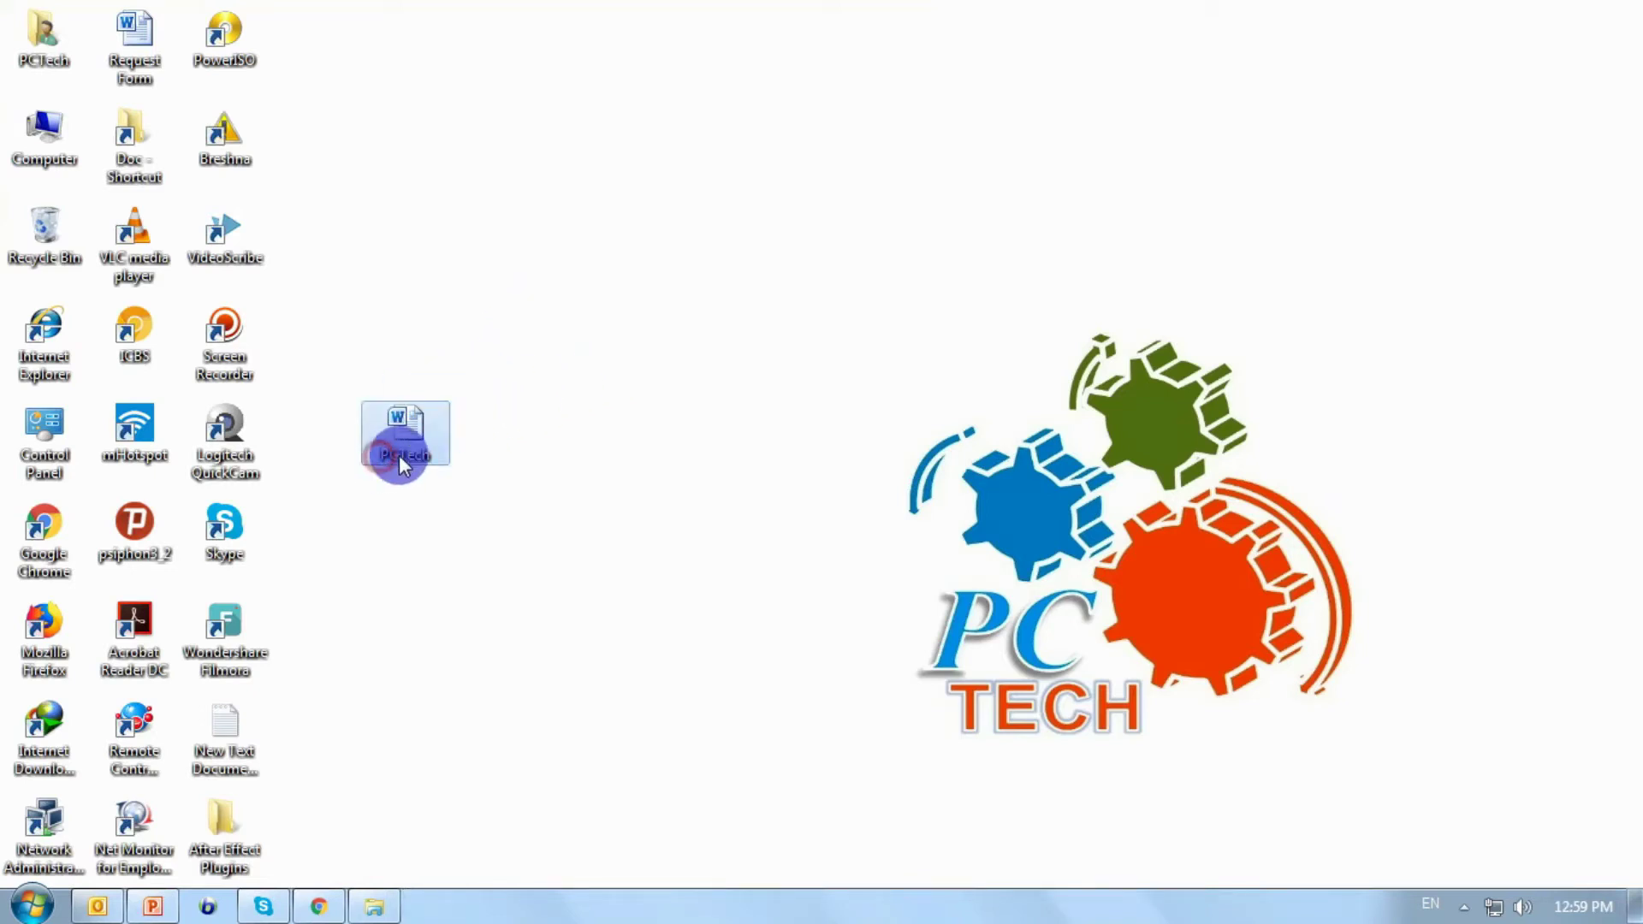
mouse_move(426, 432)
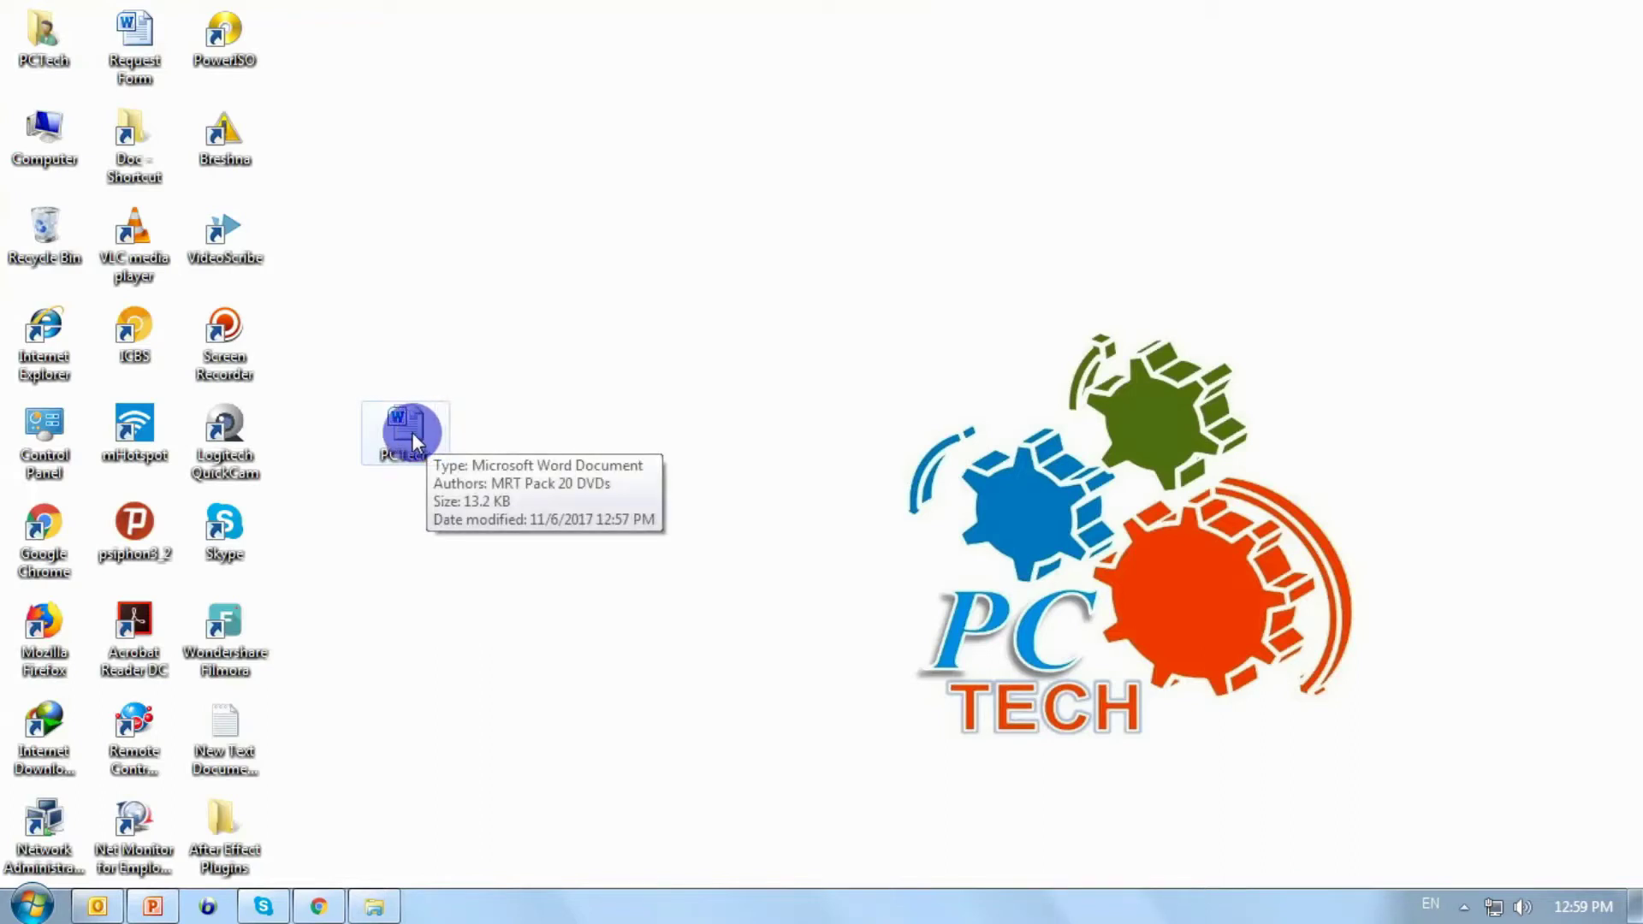
left_click(409, 430)
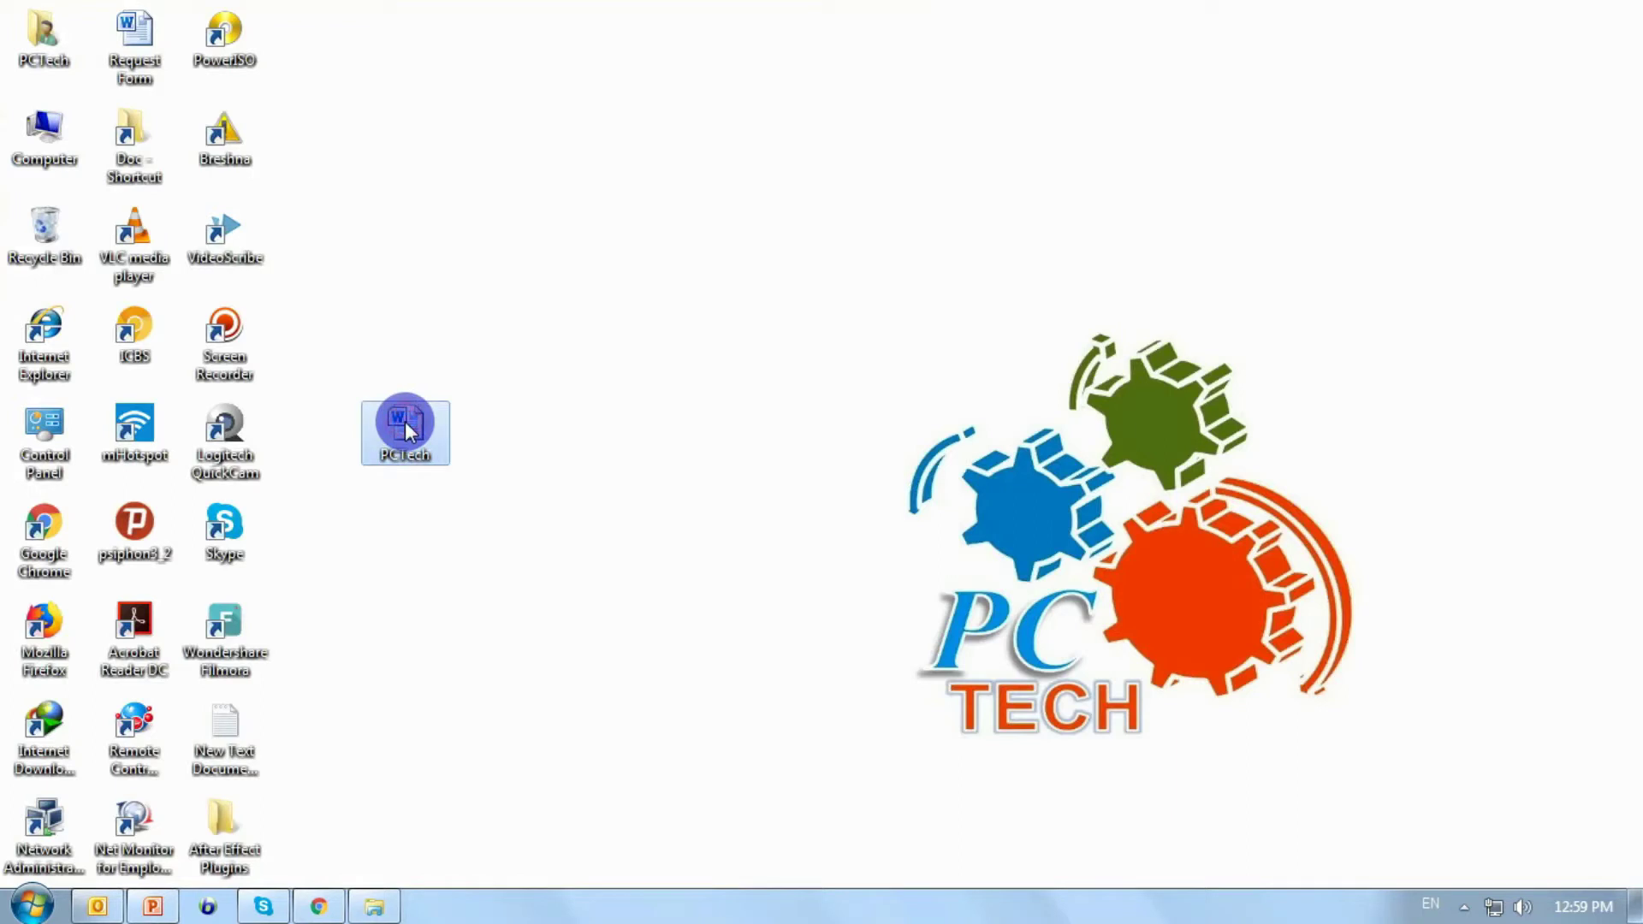
Open PCTech in Word, scroll through it, and select all text from PCTECH to the last line.
double_click(409, 431)
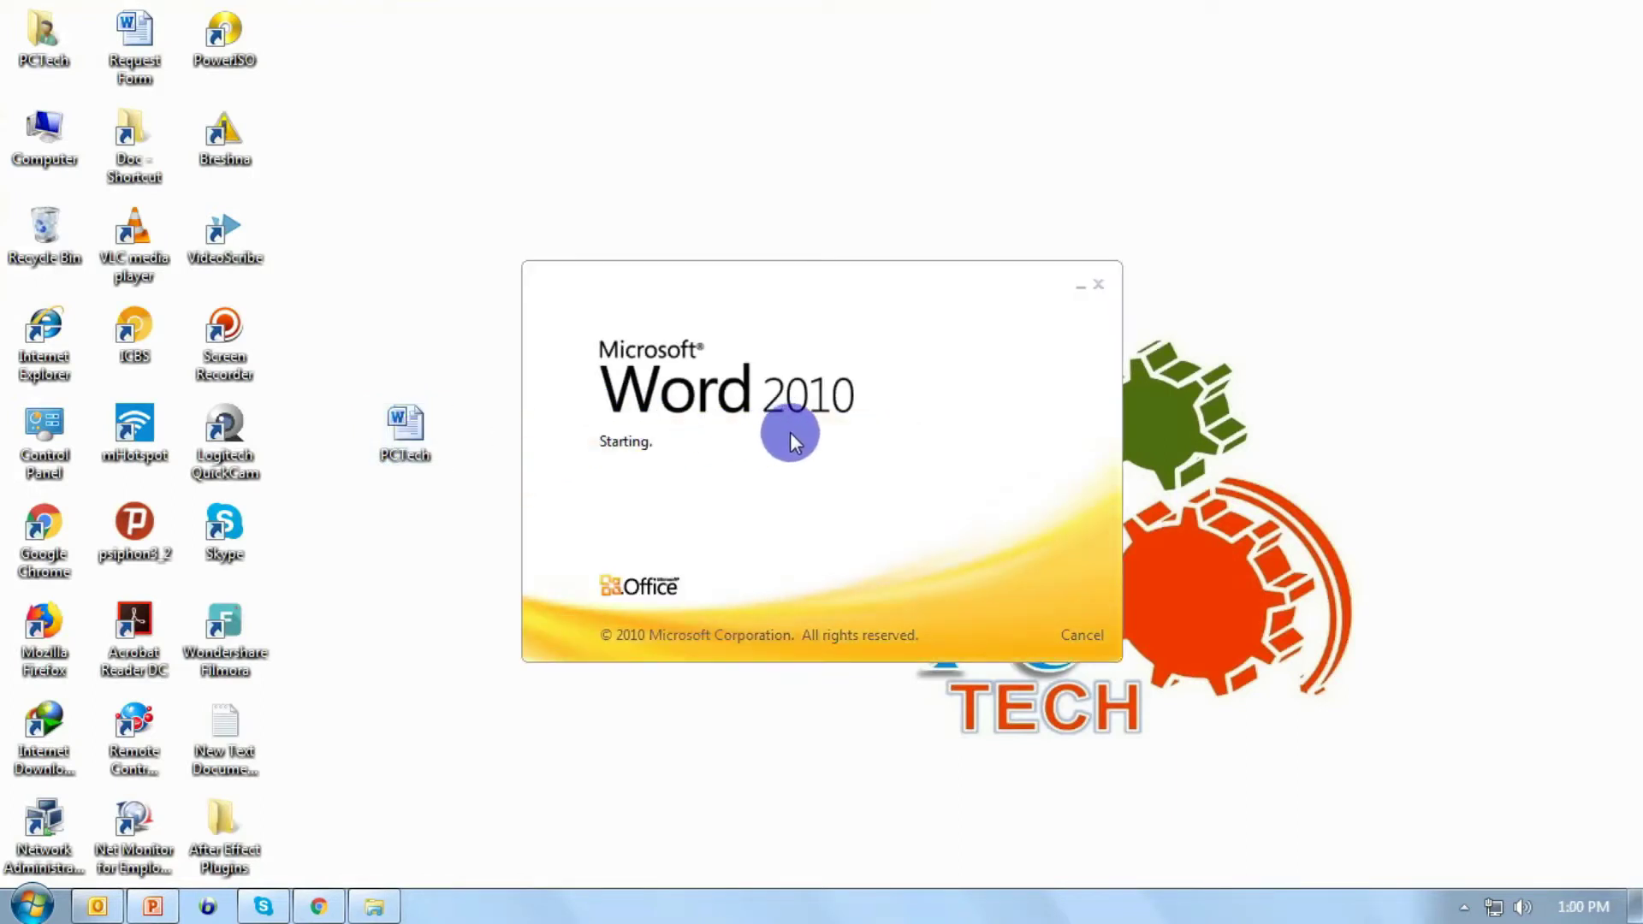
scroll(907, 621, "down", 3)
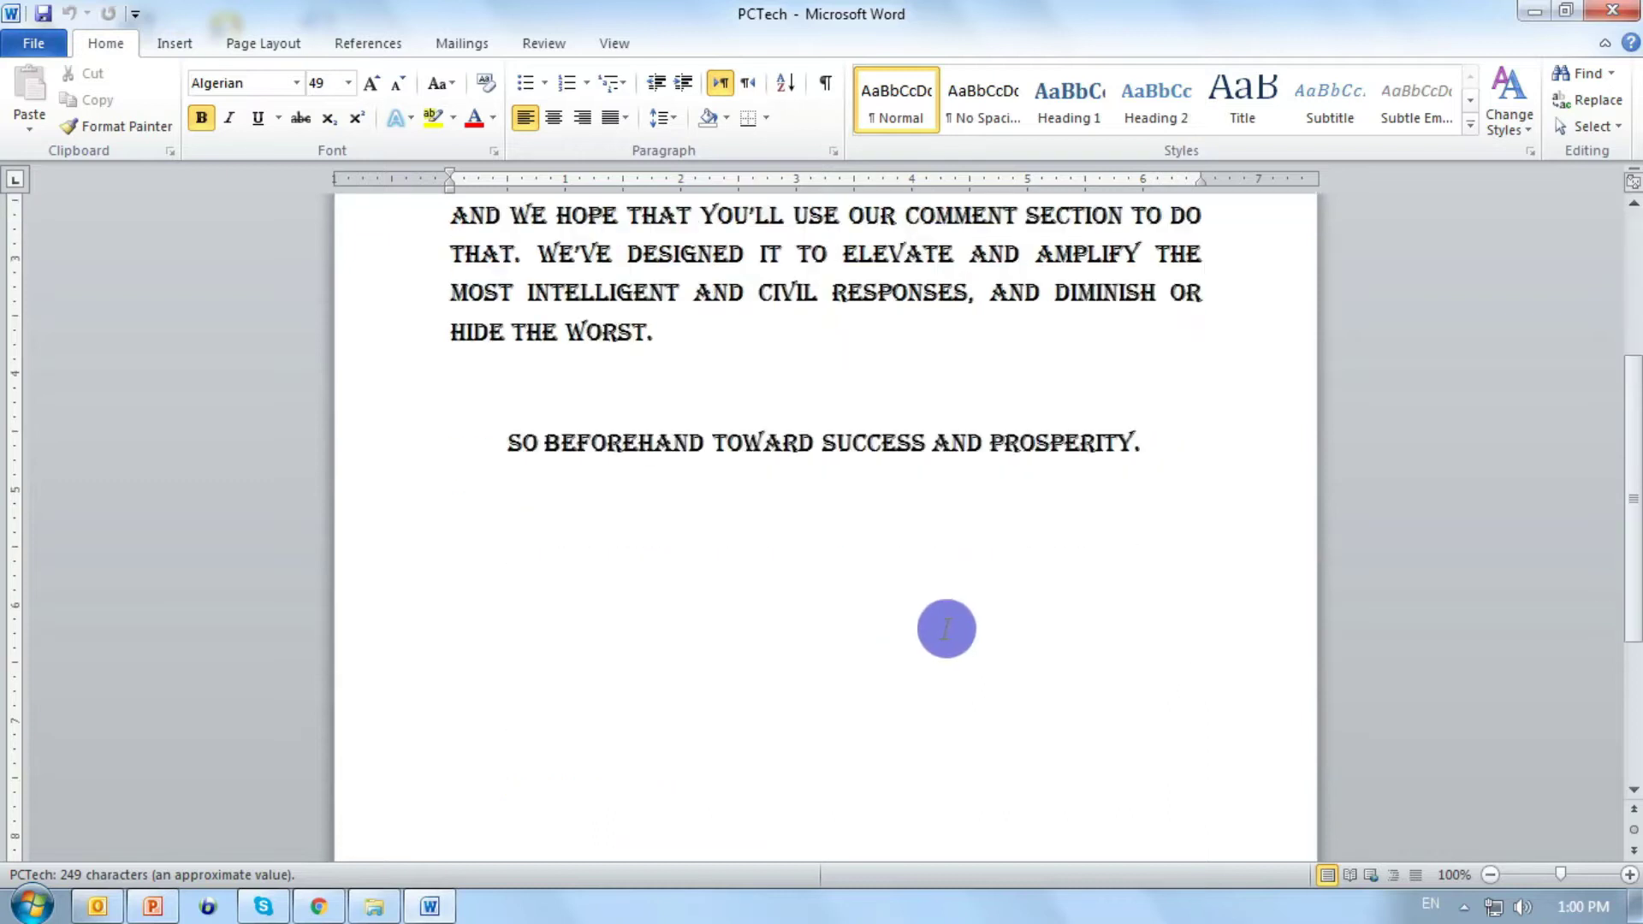
scroll(947, 628, "up", 3)
scroll(807, 587, "down", 3)
scroll(1095, 534, "up", 1)
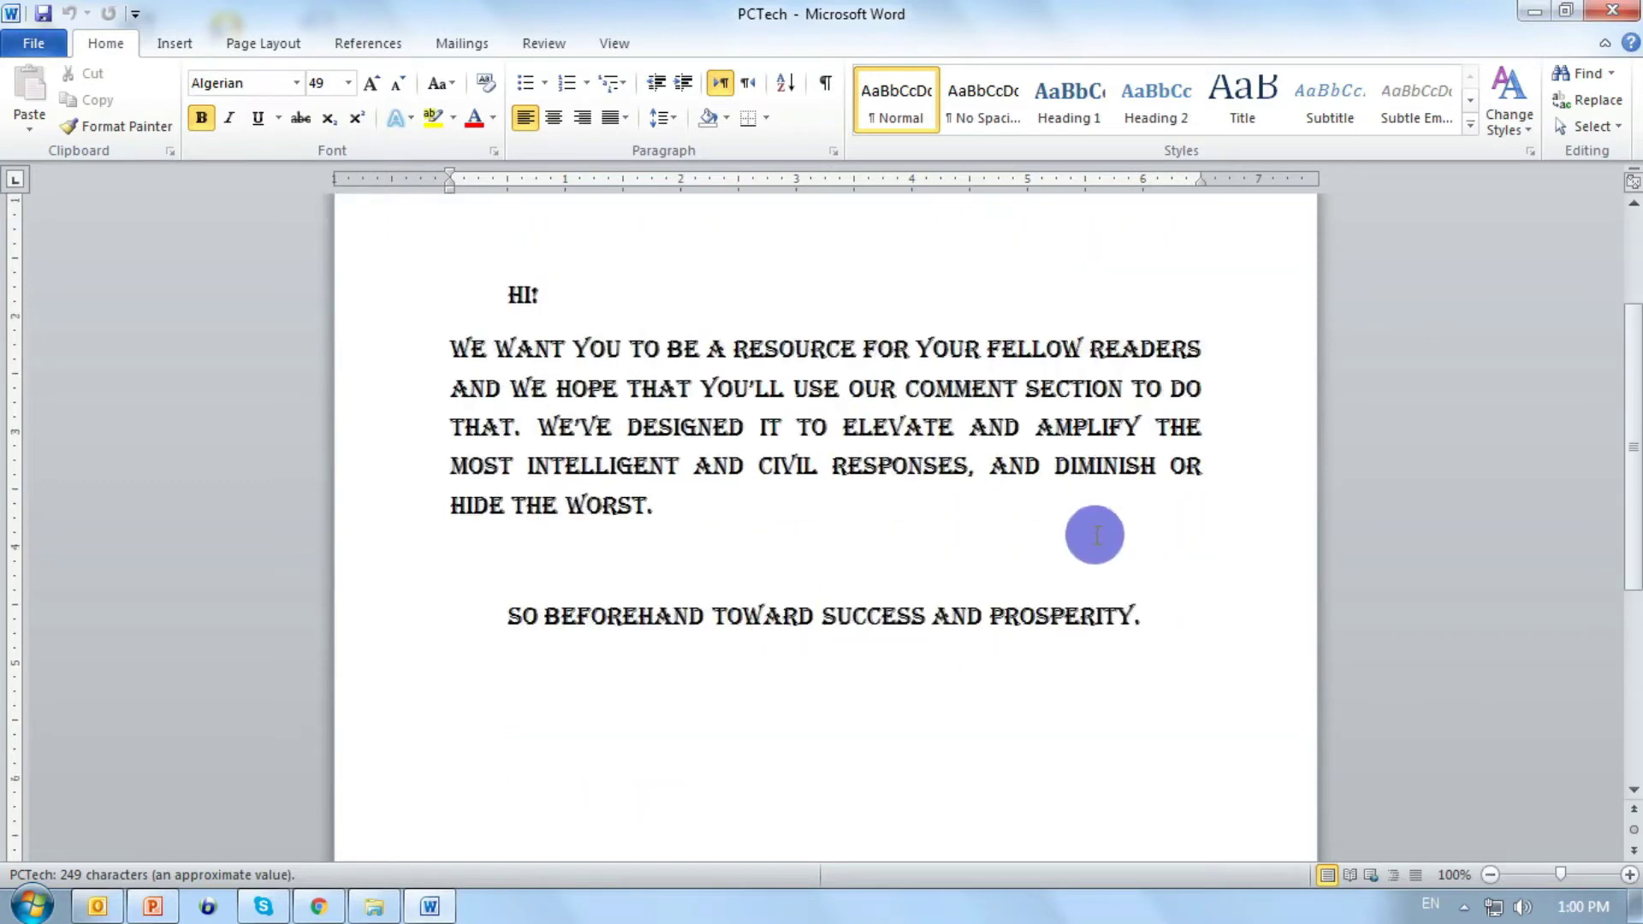
scroll(1087, 480, "up", 3)
scroll(1023, 521, "down", 1)
scroll(866, 492, "down", 2)
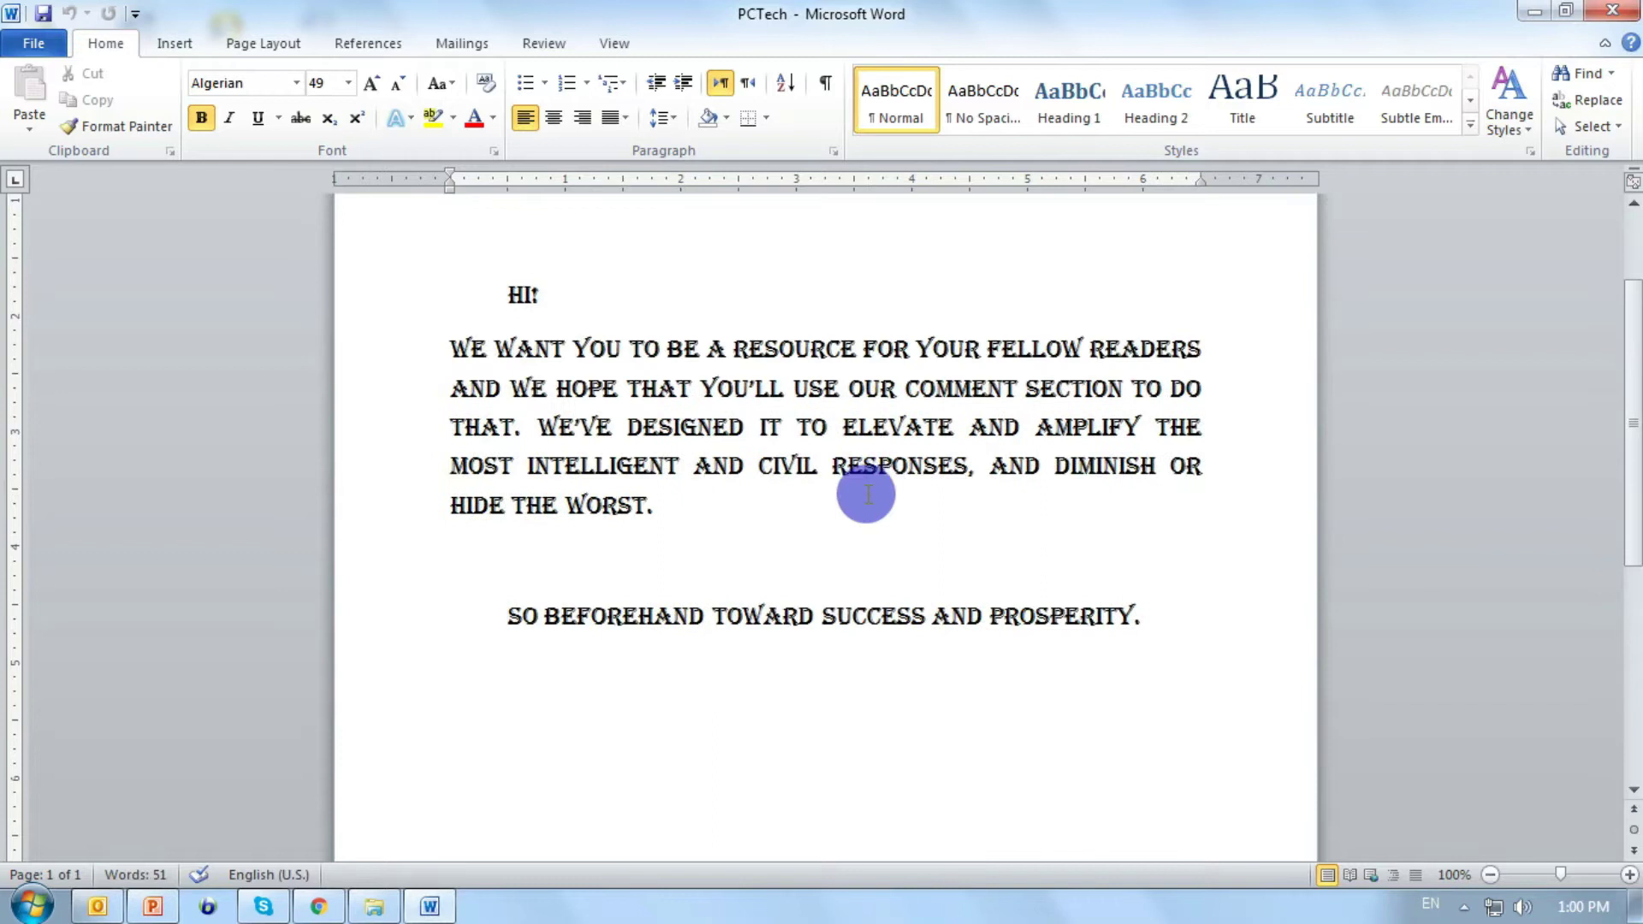
scroll(880, 492, "down", 5)
scroll(883, 494, "up", 7)
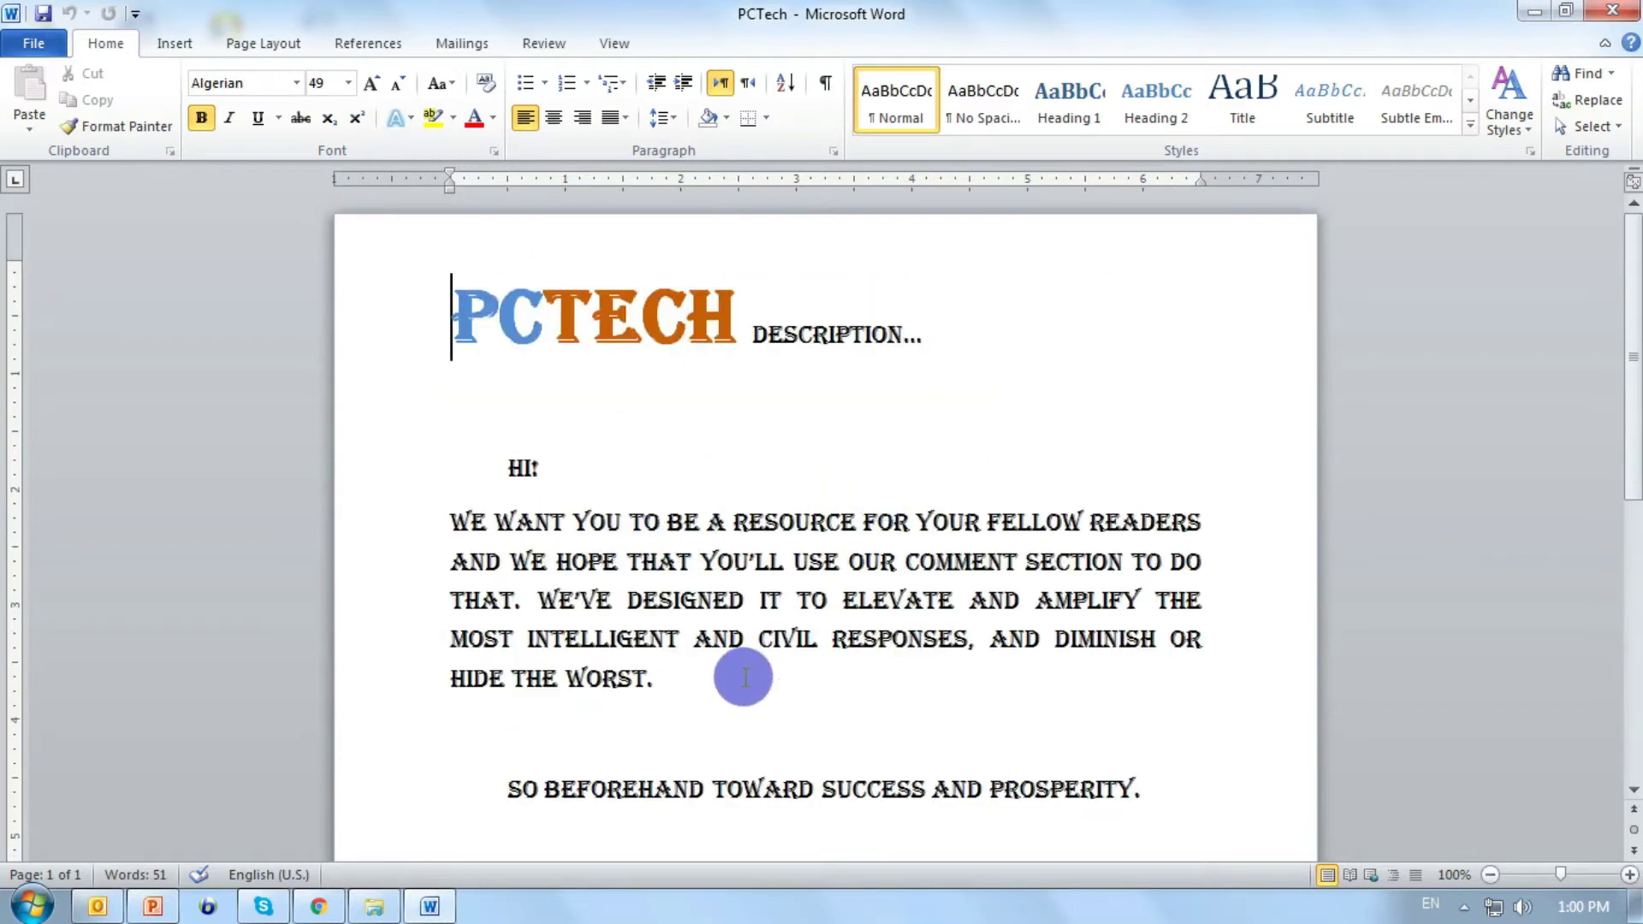
left_click_drag(1173, 802, 374, 300)
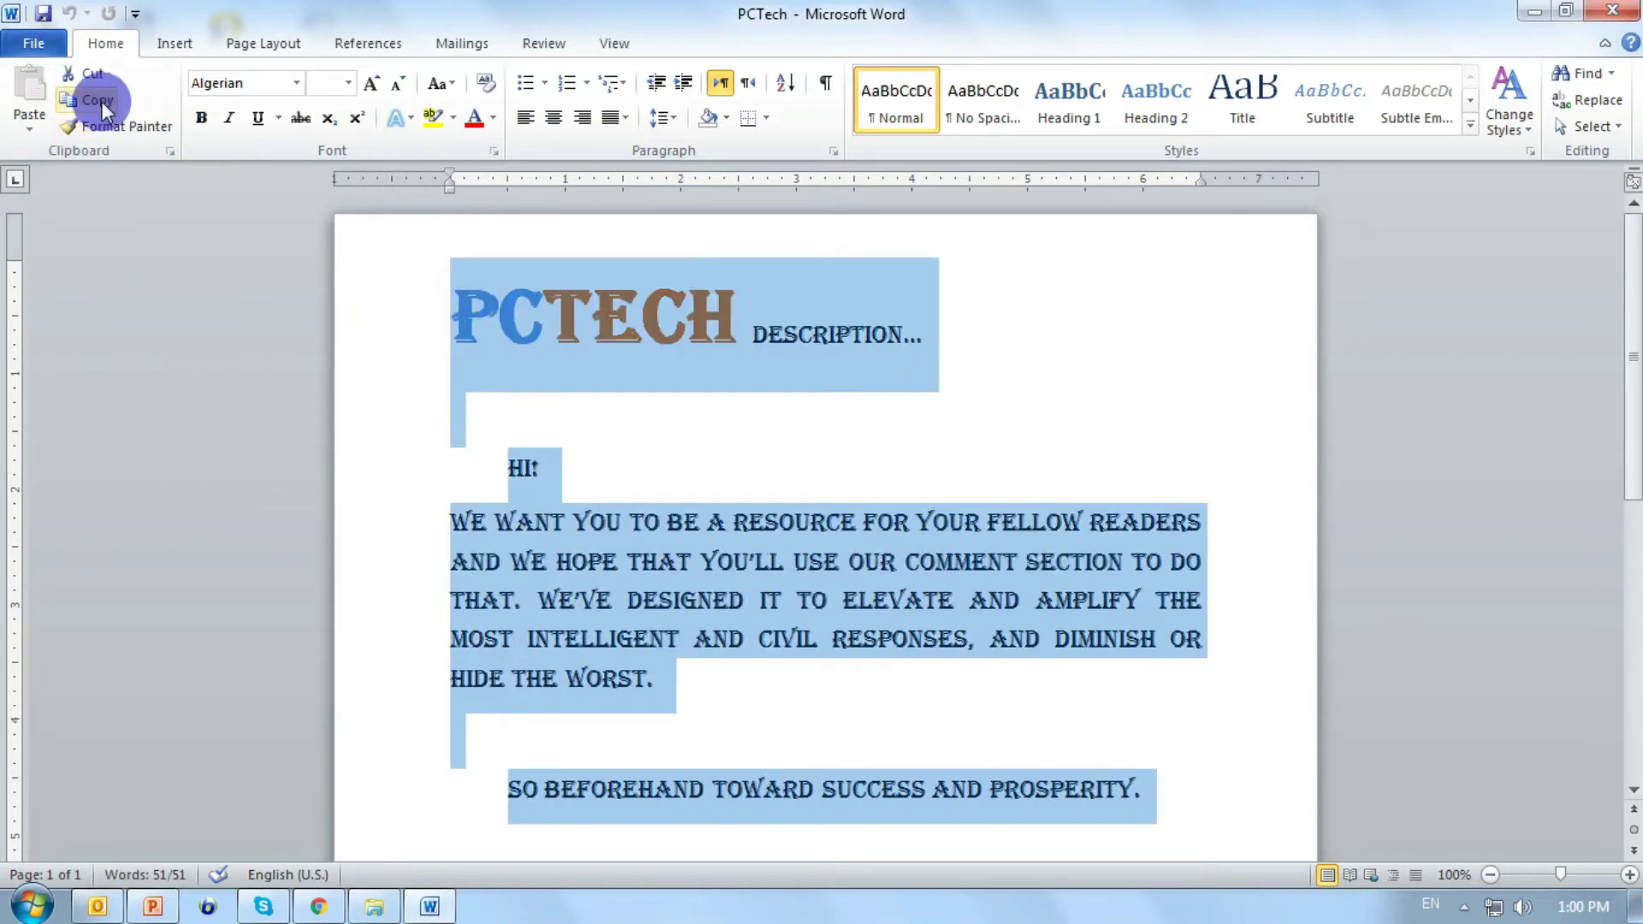
Open the Word Options dialog from the File menu and shift it slightly.
left_click(34, 43)
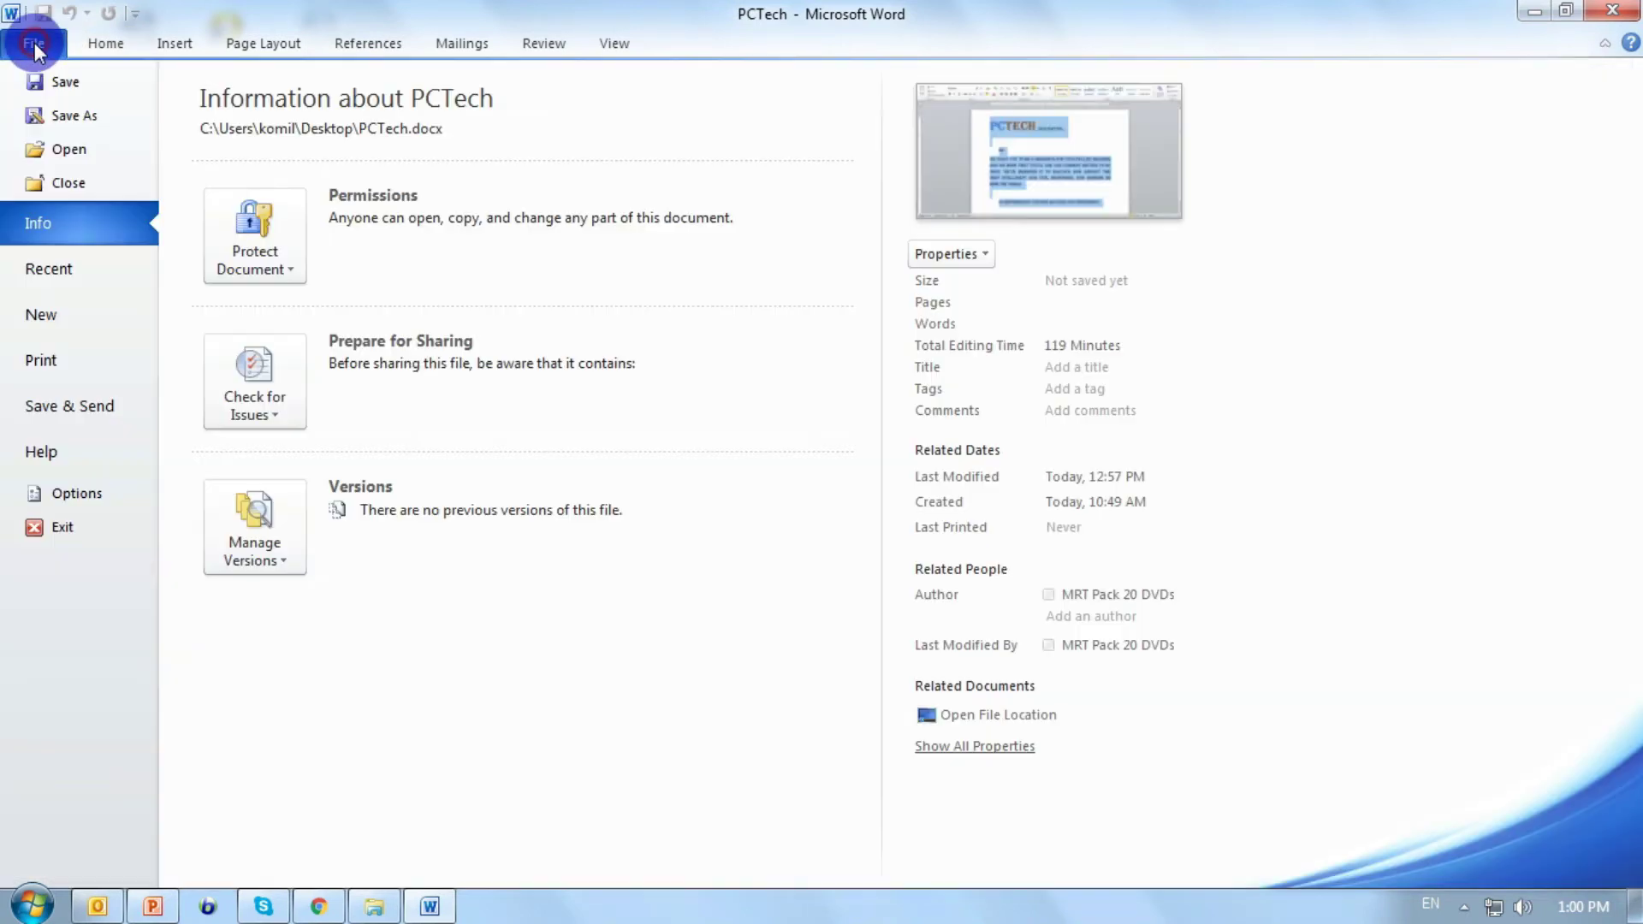
left_click(74, 497)
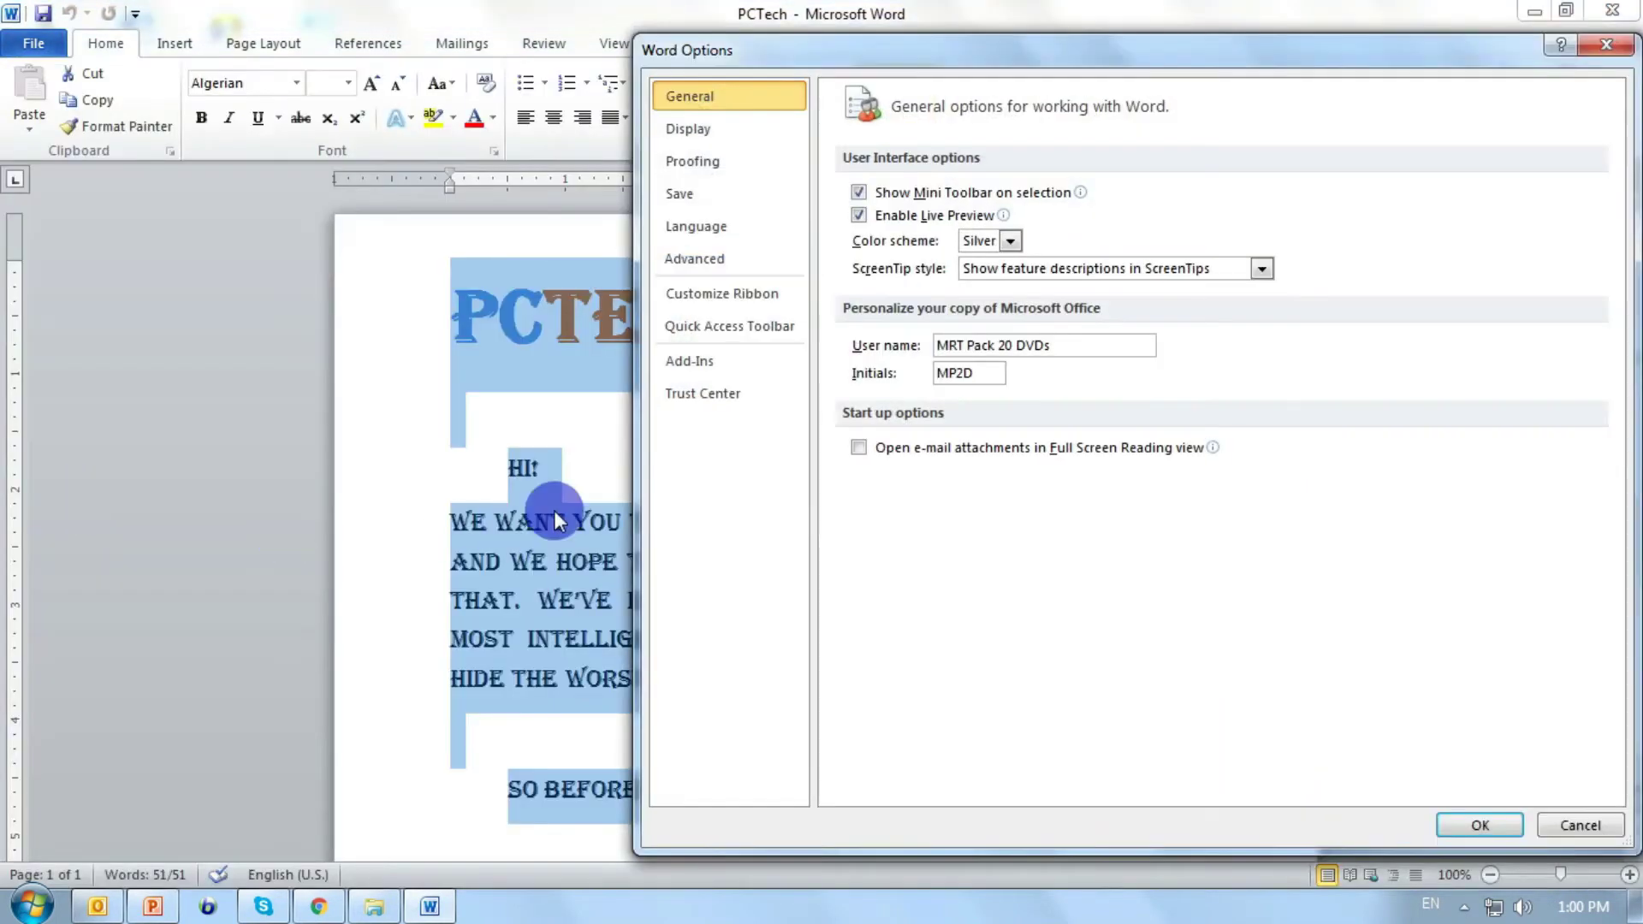
mouse_move(817, 51)
left_mouse_down()
mouse_move(849, 60)
mouse_move(832, 45)
left_mouse_up()
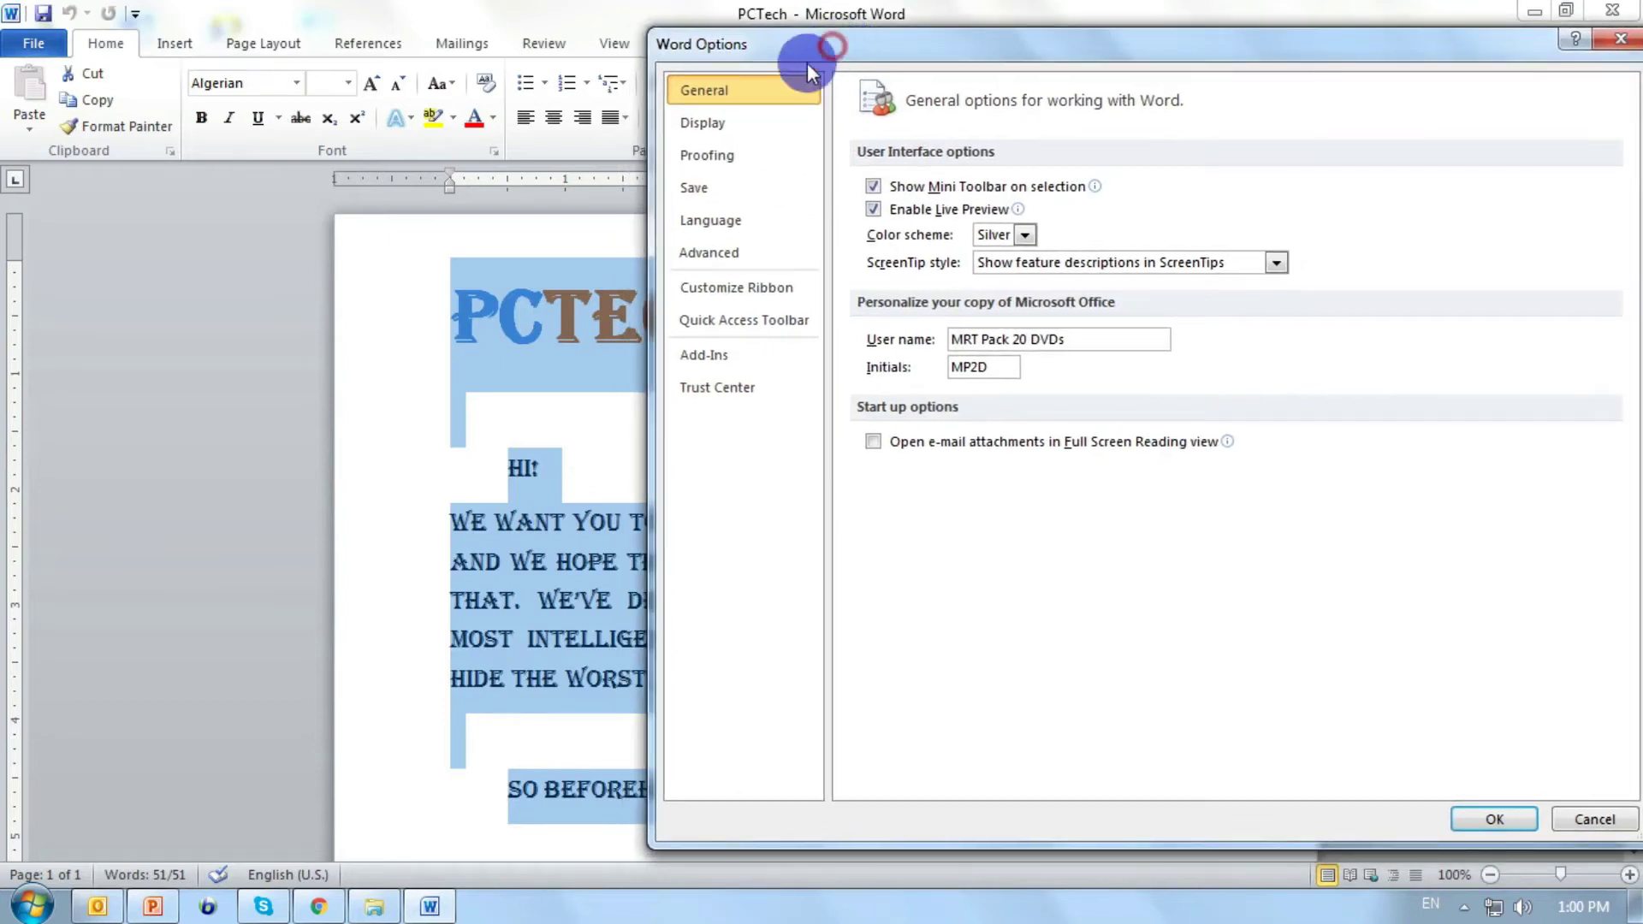
Tick 'Embed fonts in the file' under the Save settings in Word Options.
left_click(713, 187)
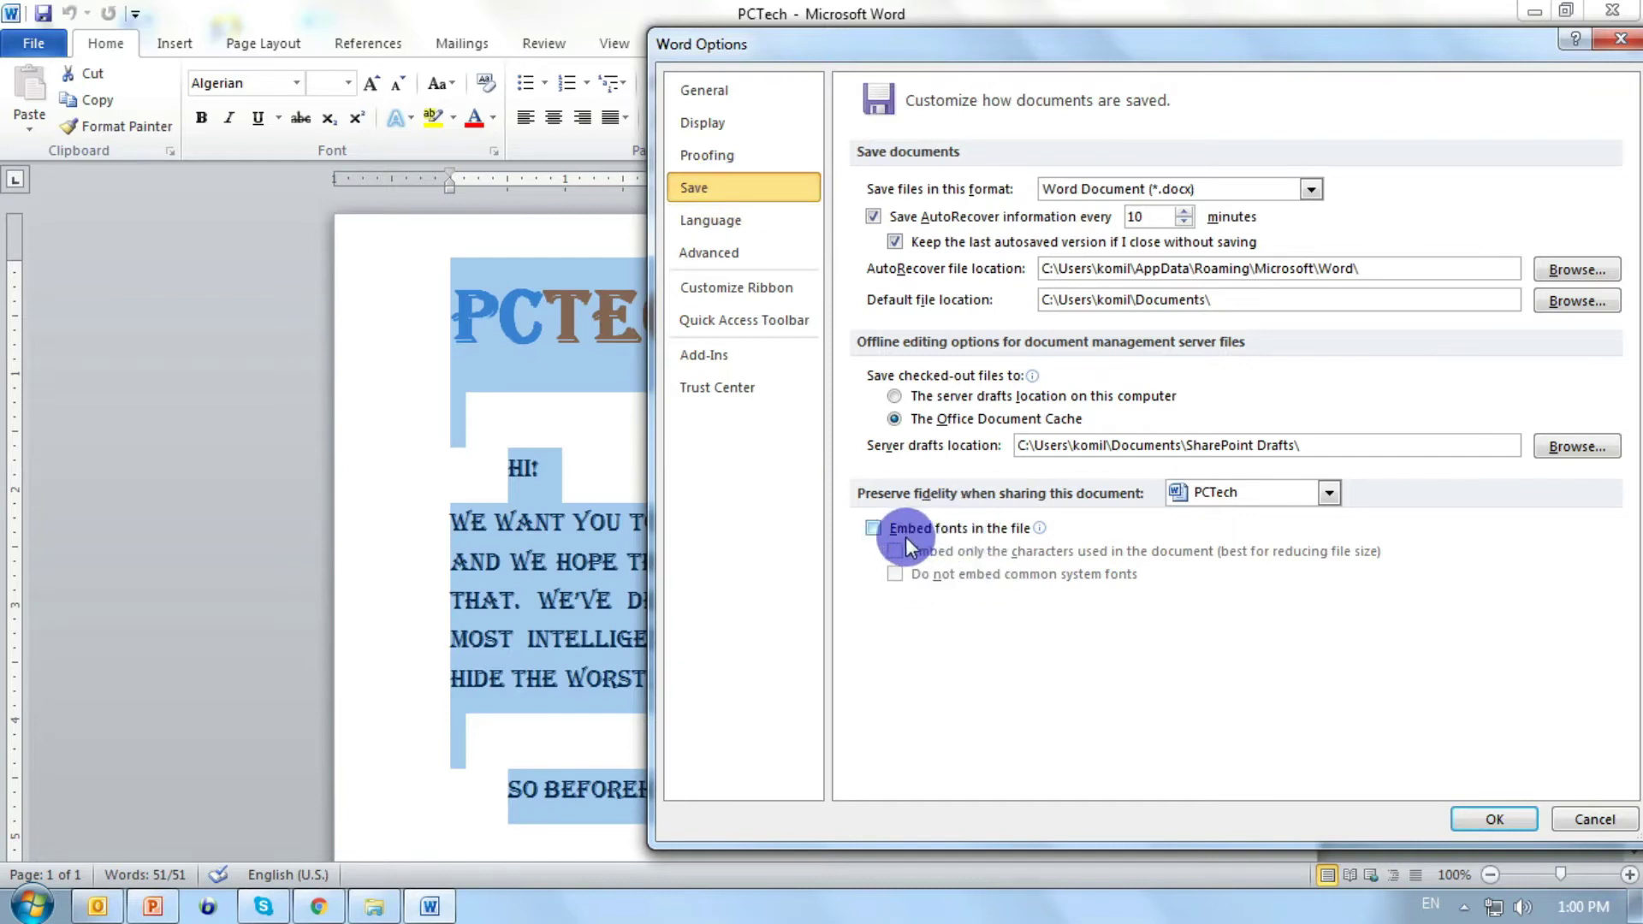
mouse_move(959, 536)
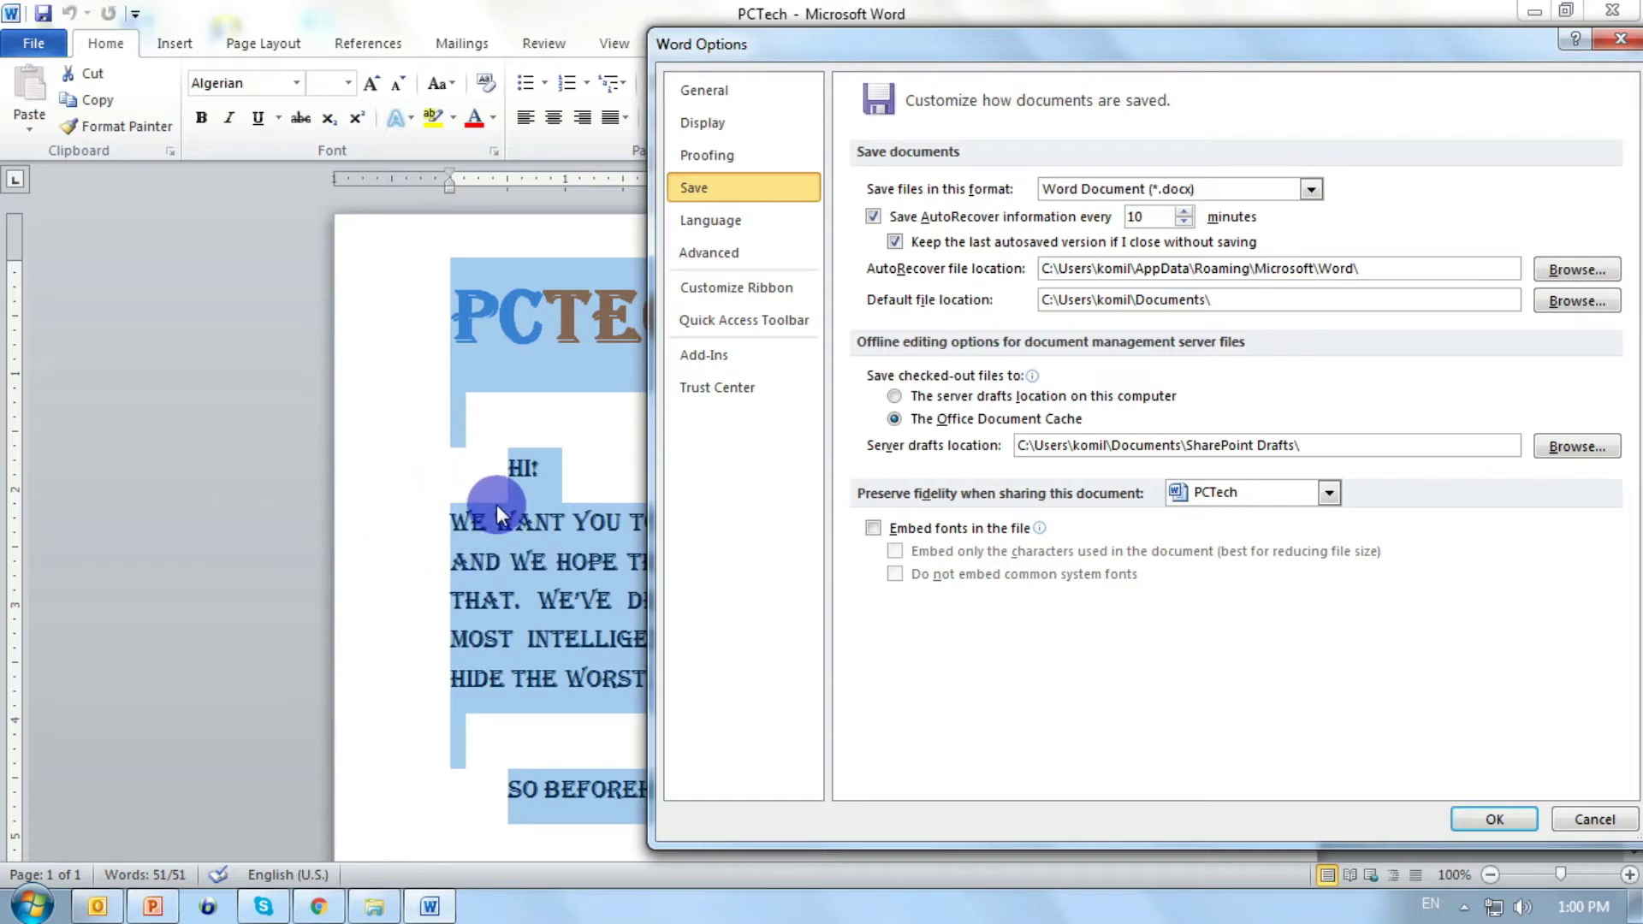
left_click(911, 528)
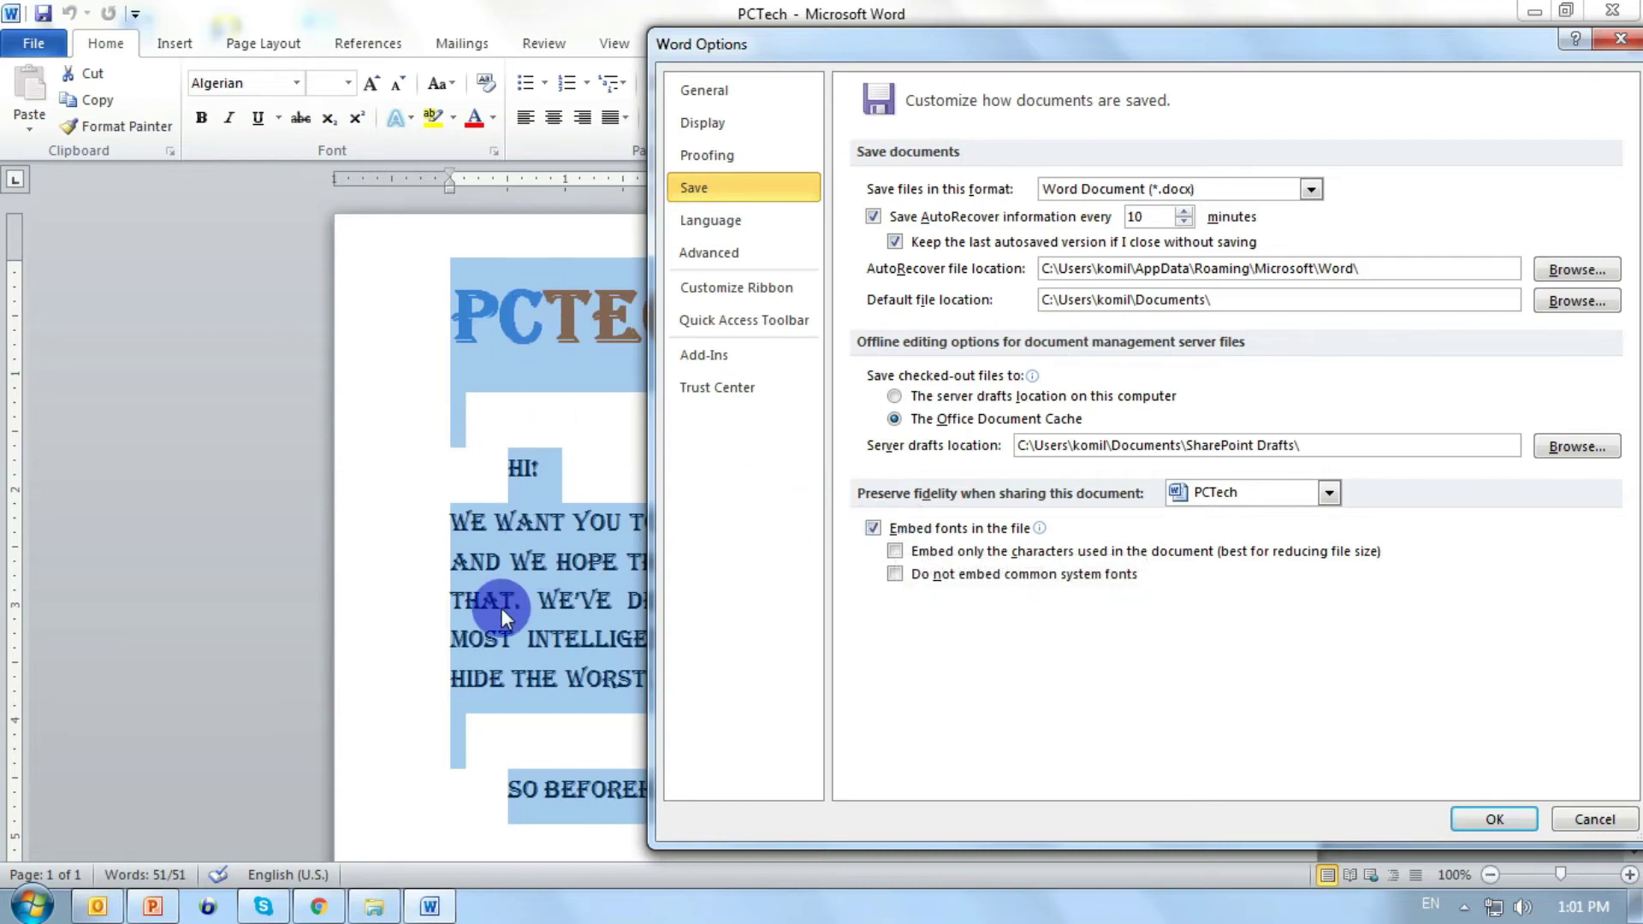
Cancel Word Options, minimize Word, and check PCTech's size is still 13.2 KB in Properties.
left_click(1591, 818)
left_click(1532, 12)
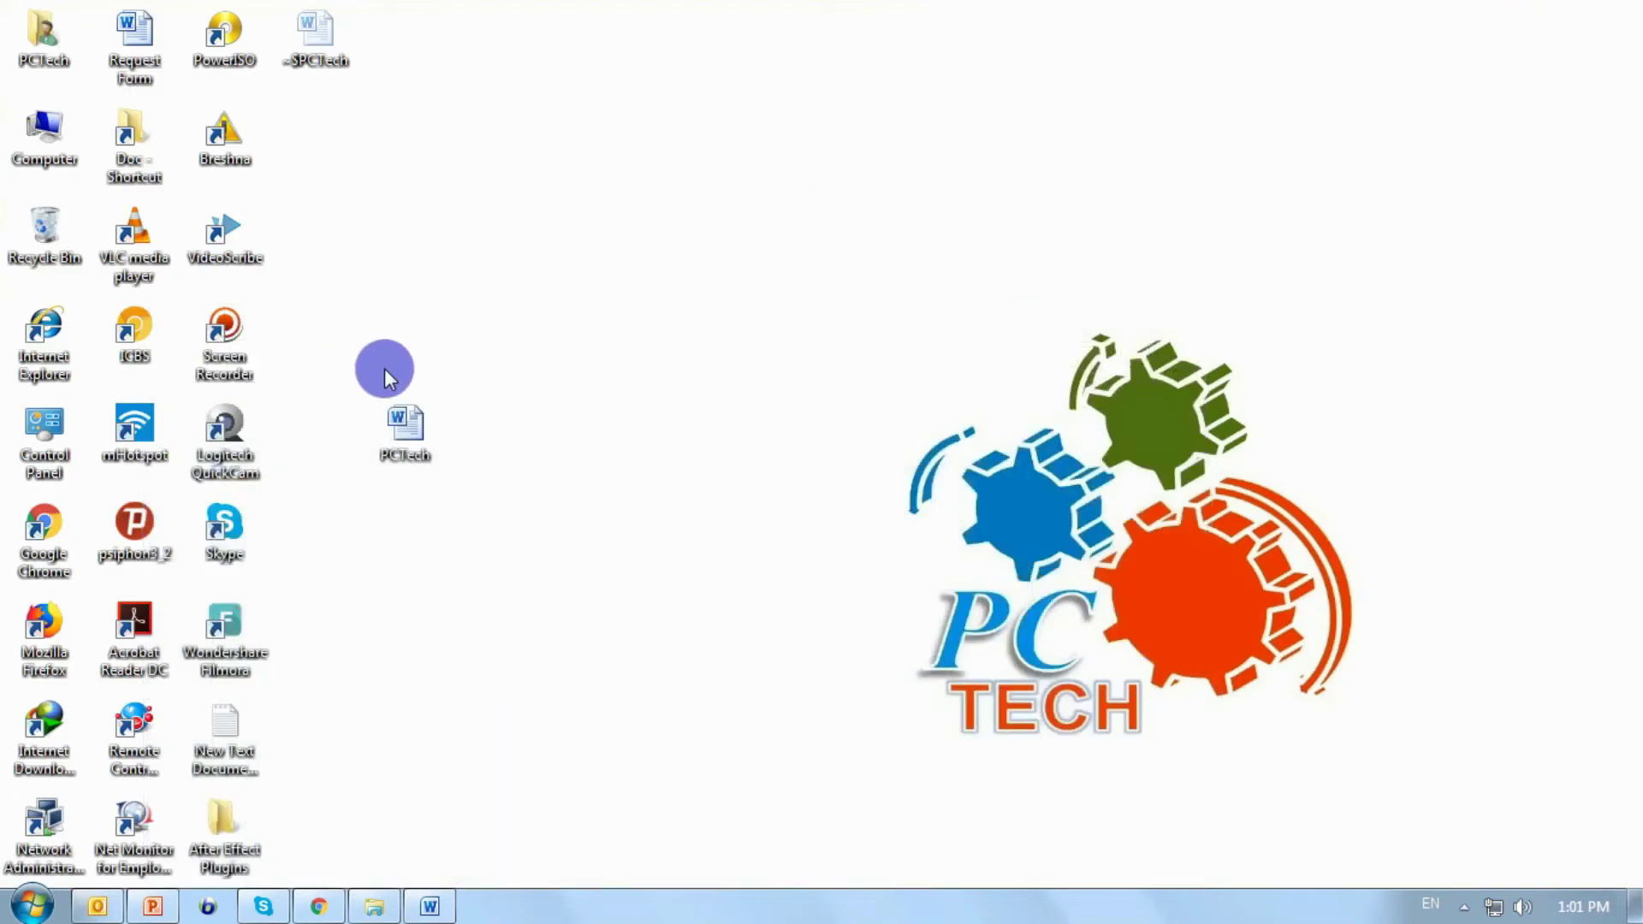
right_click(407, 437)
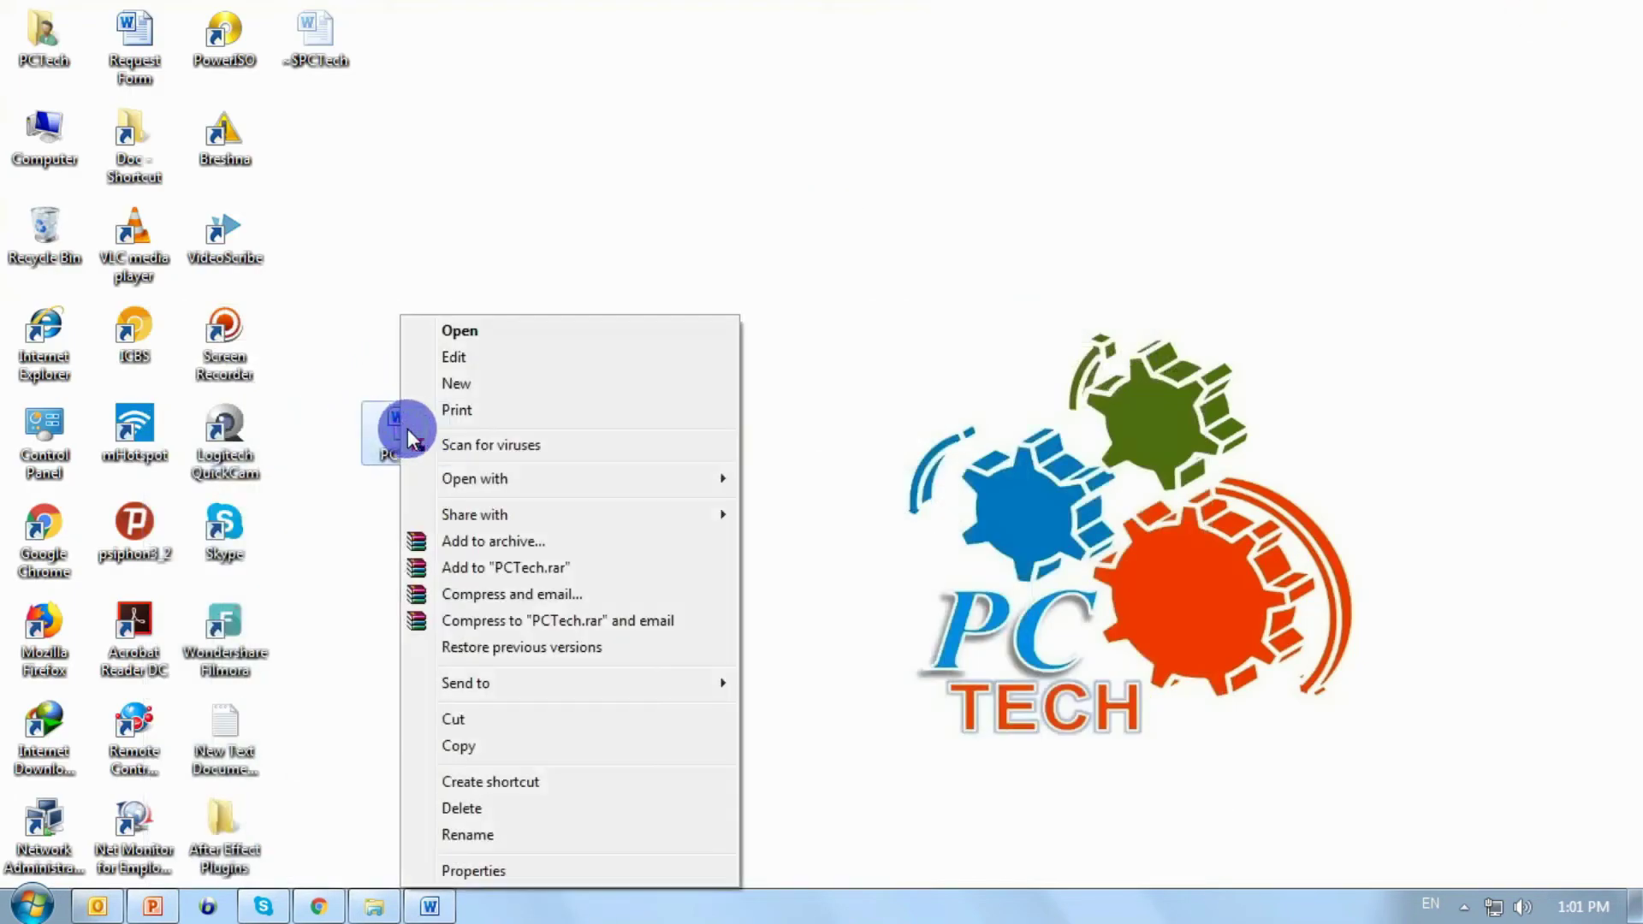
left_click(477, 869)
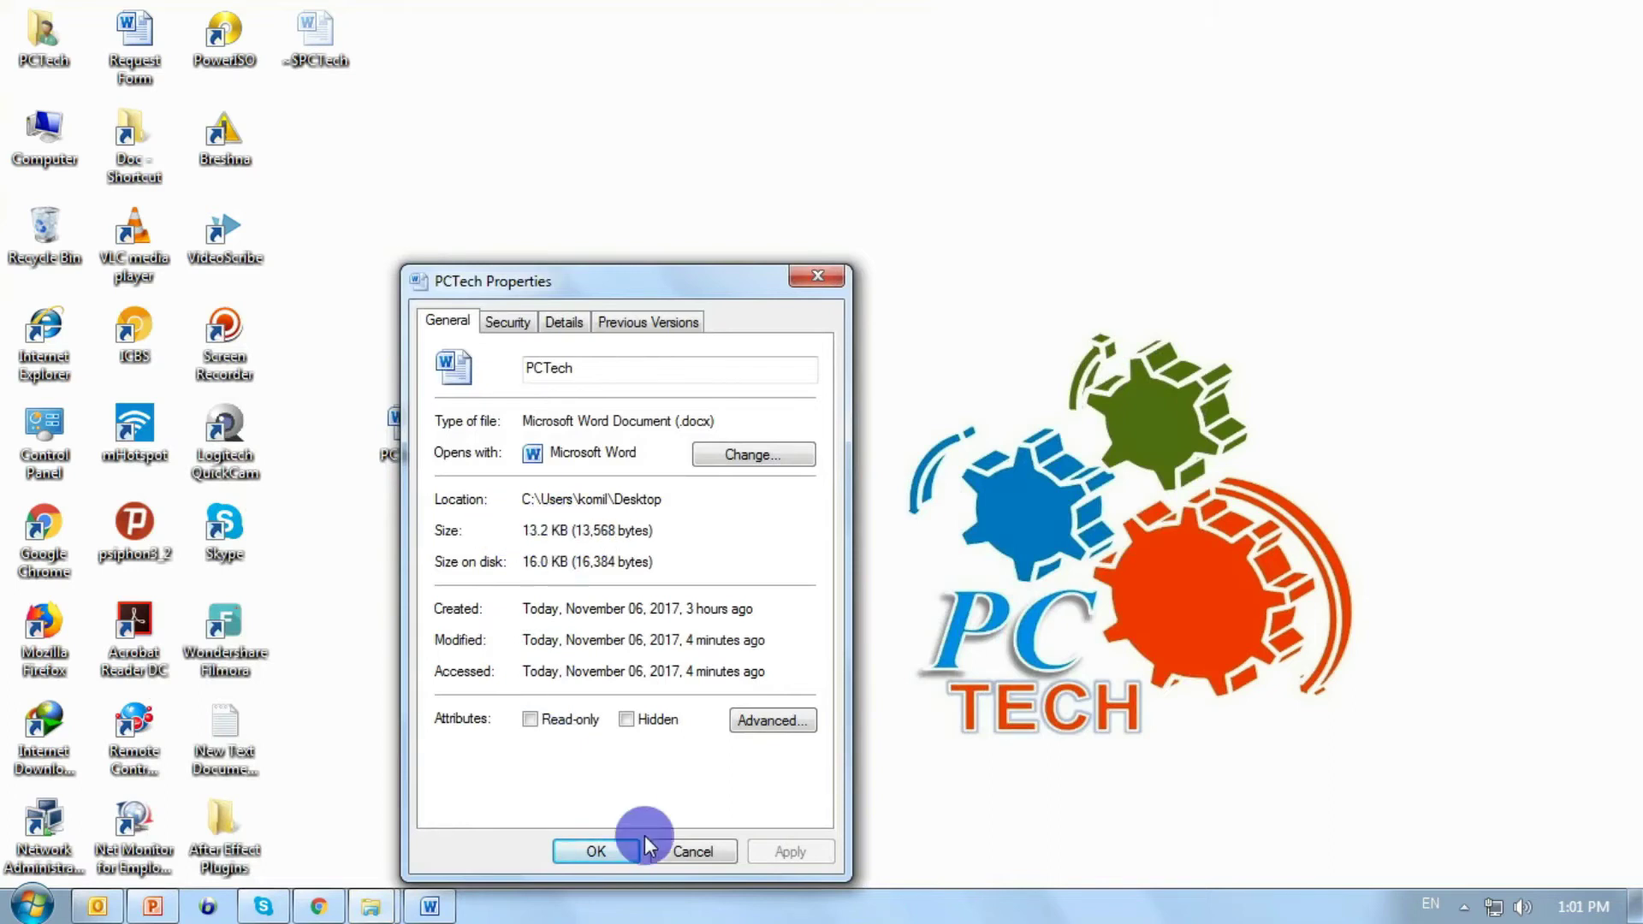
left_click(591, 853)
Apply 'Embed fonts in the file' in Save options, save PCTech, and minimize Word.
left_click(427, 907)
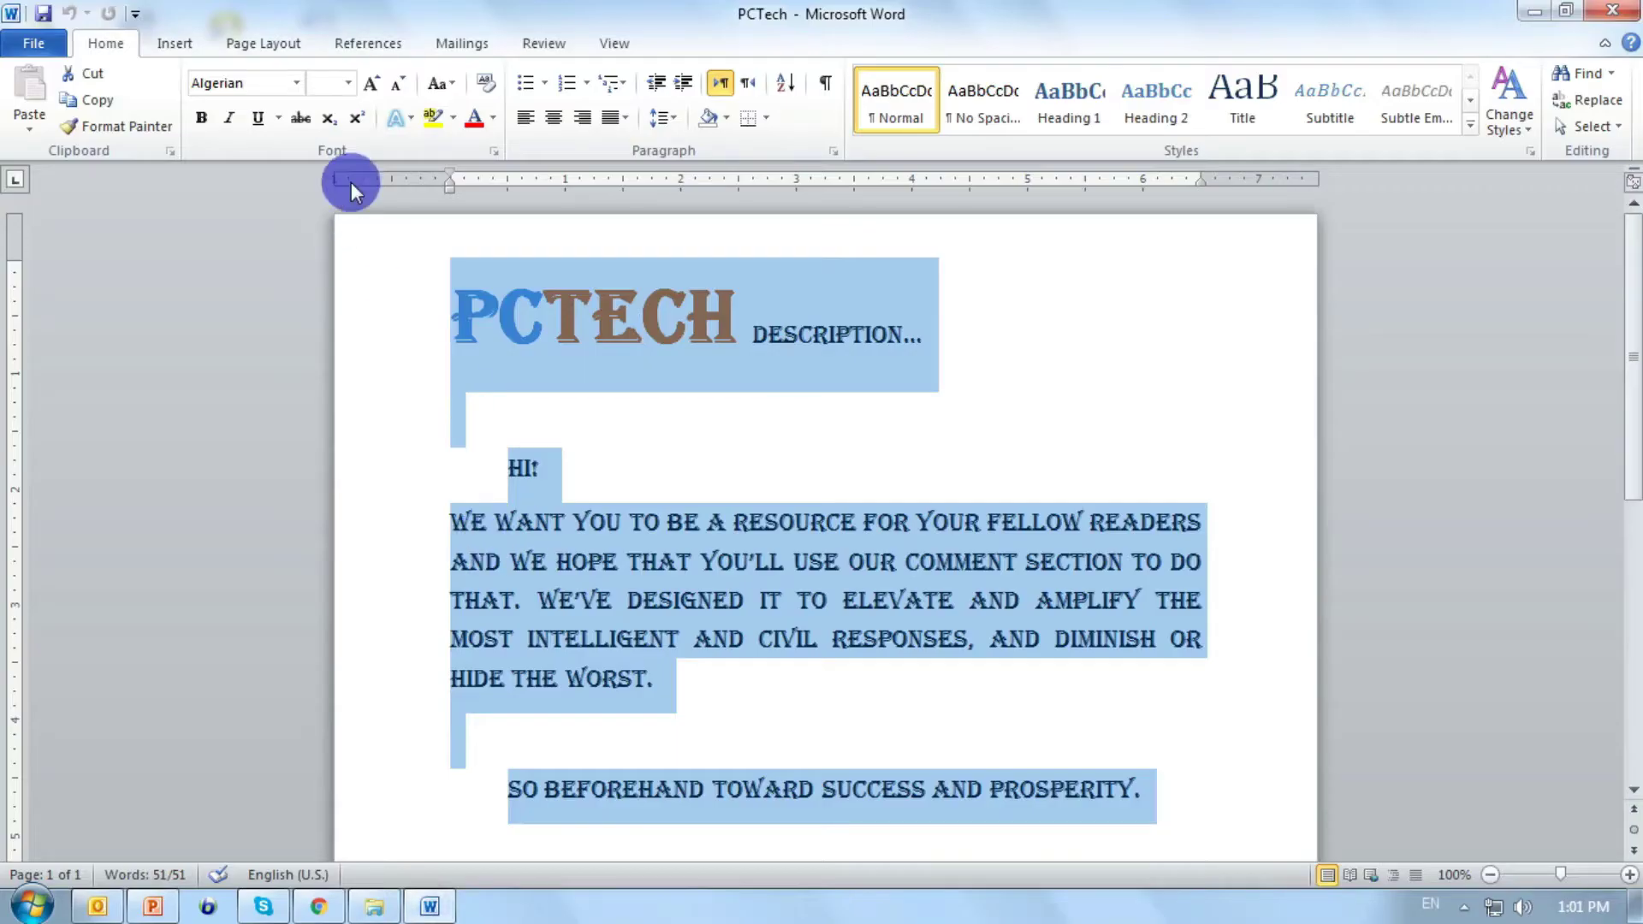
left_click(31, 44)
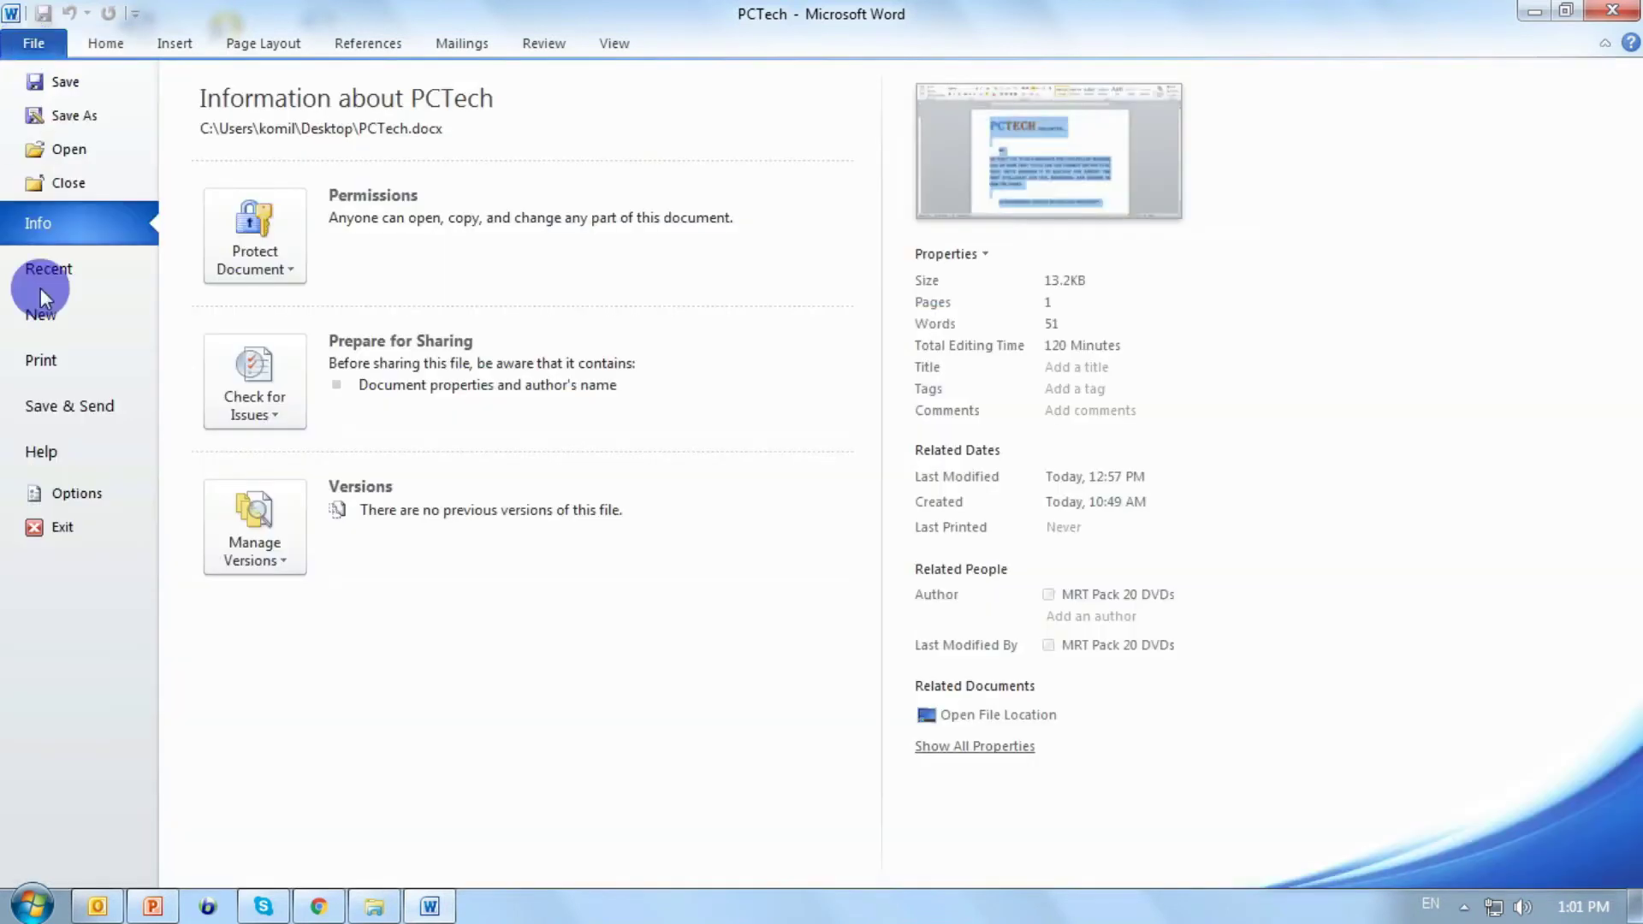
left_click(82, 490)
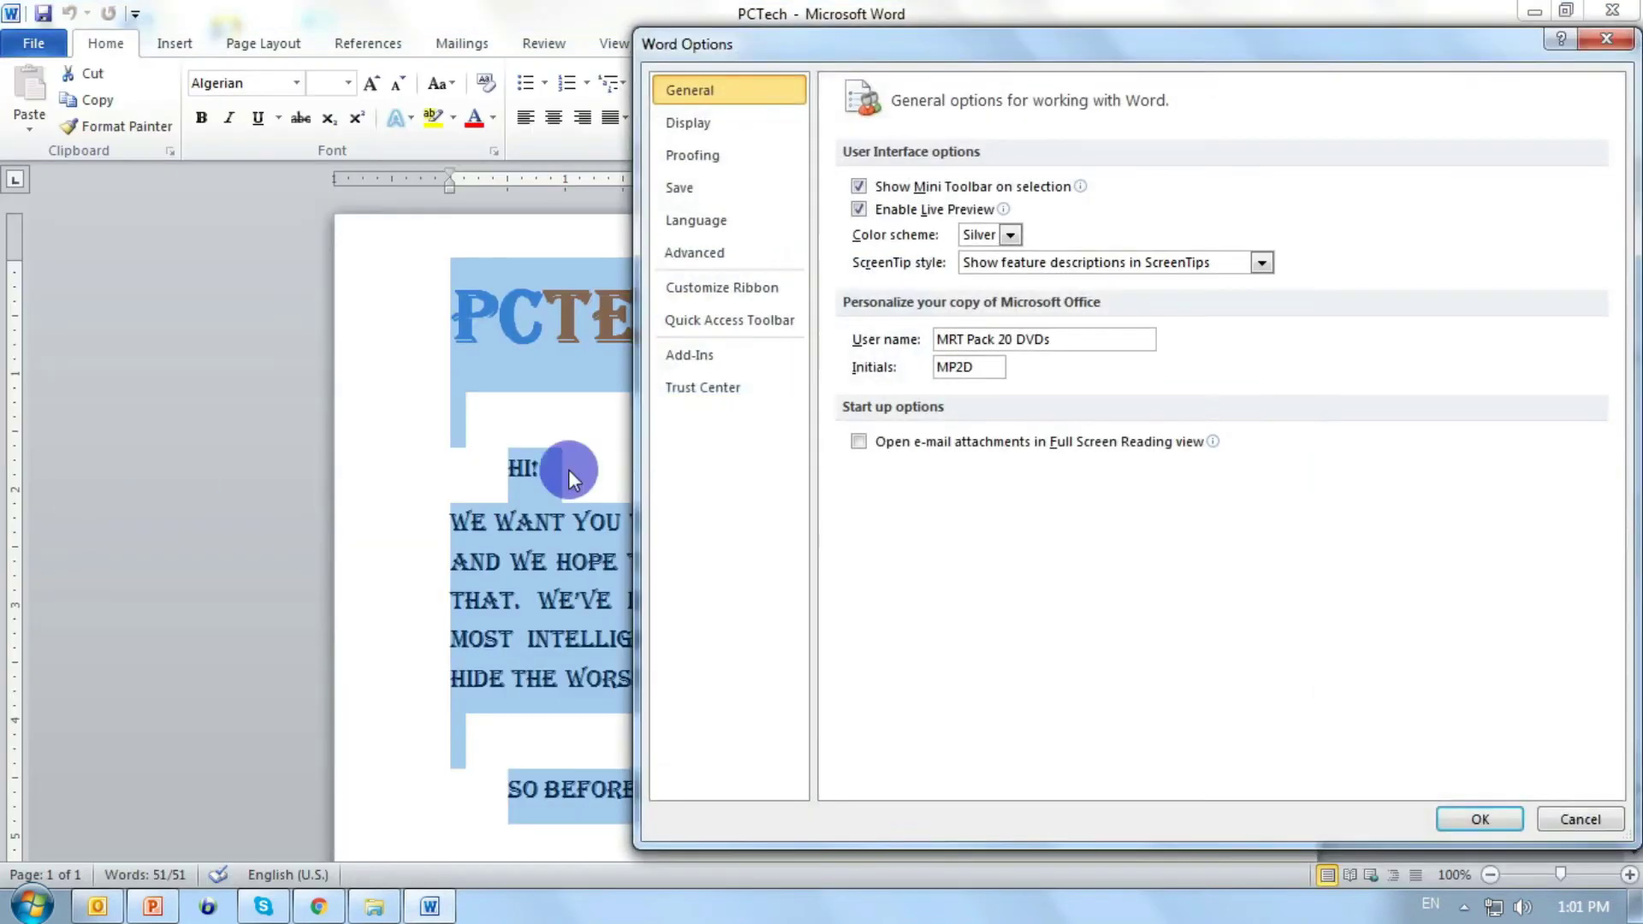
left_click(692, 189)
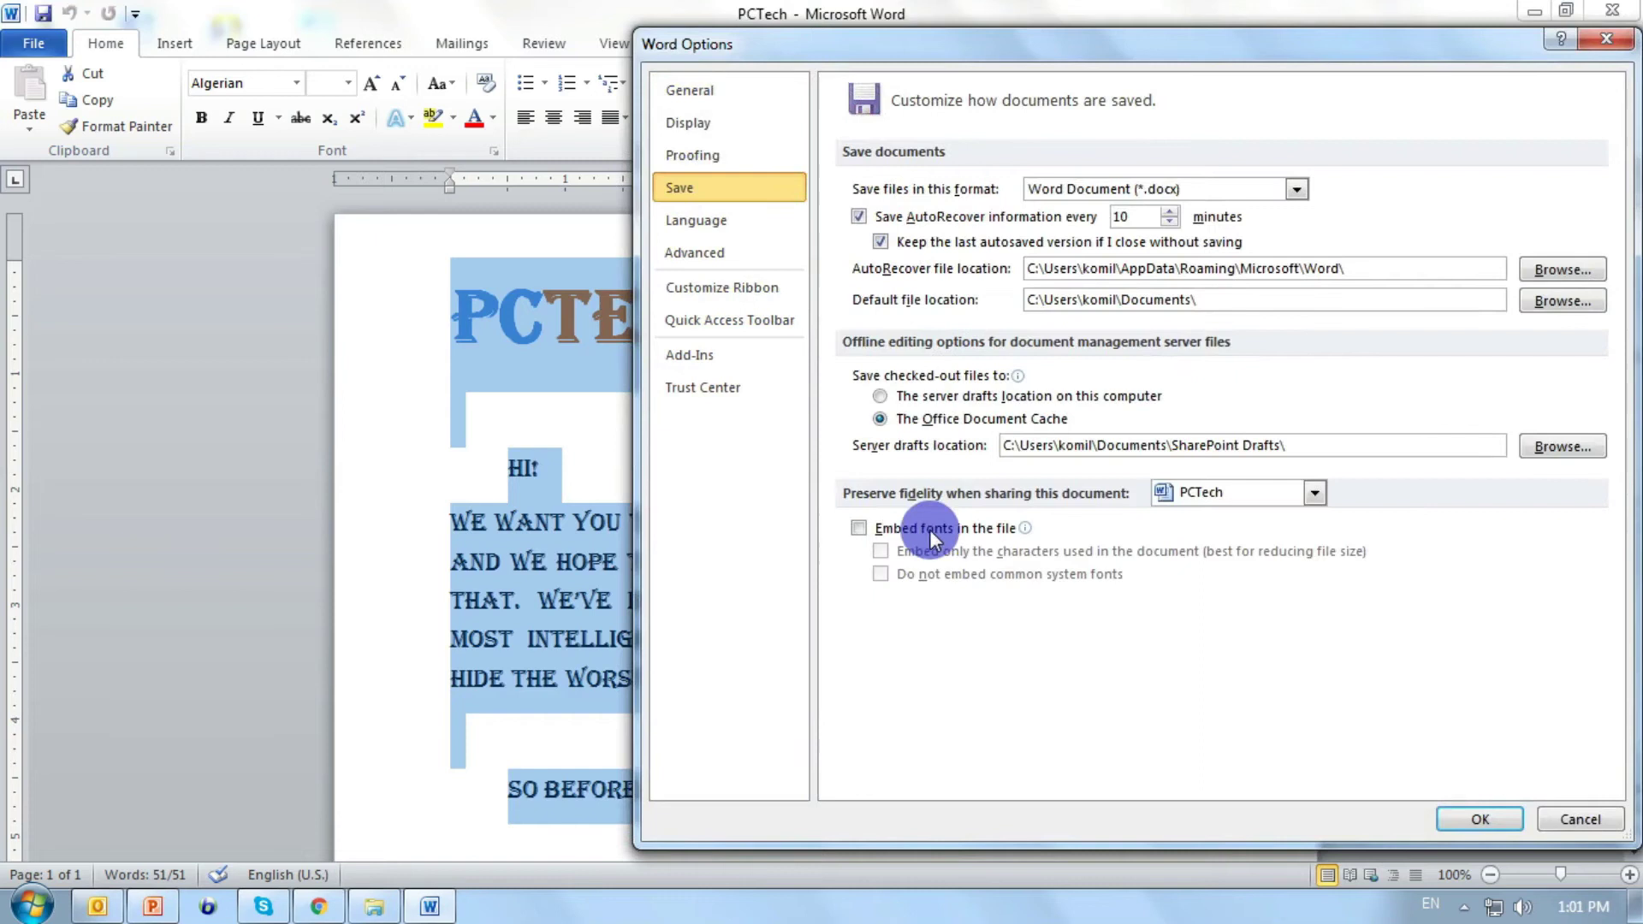
left_click(886, 532)
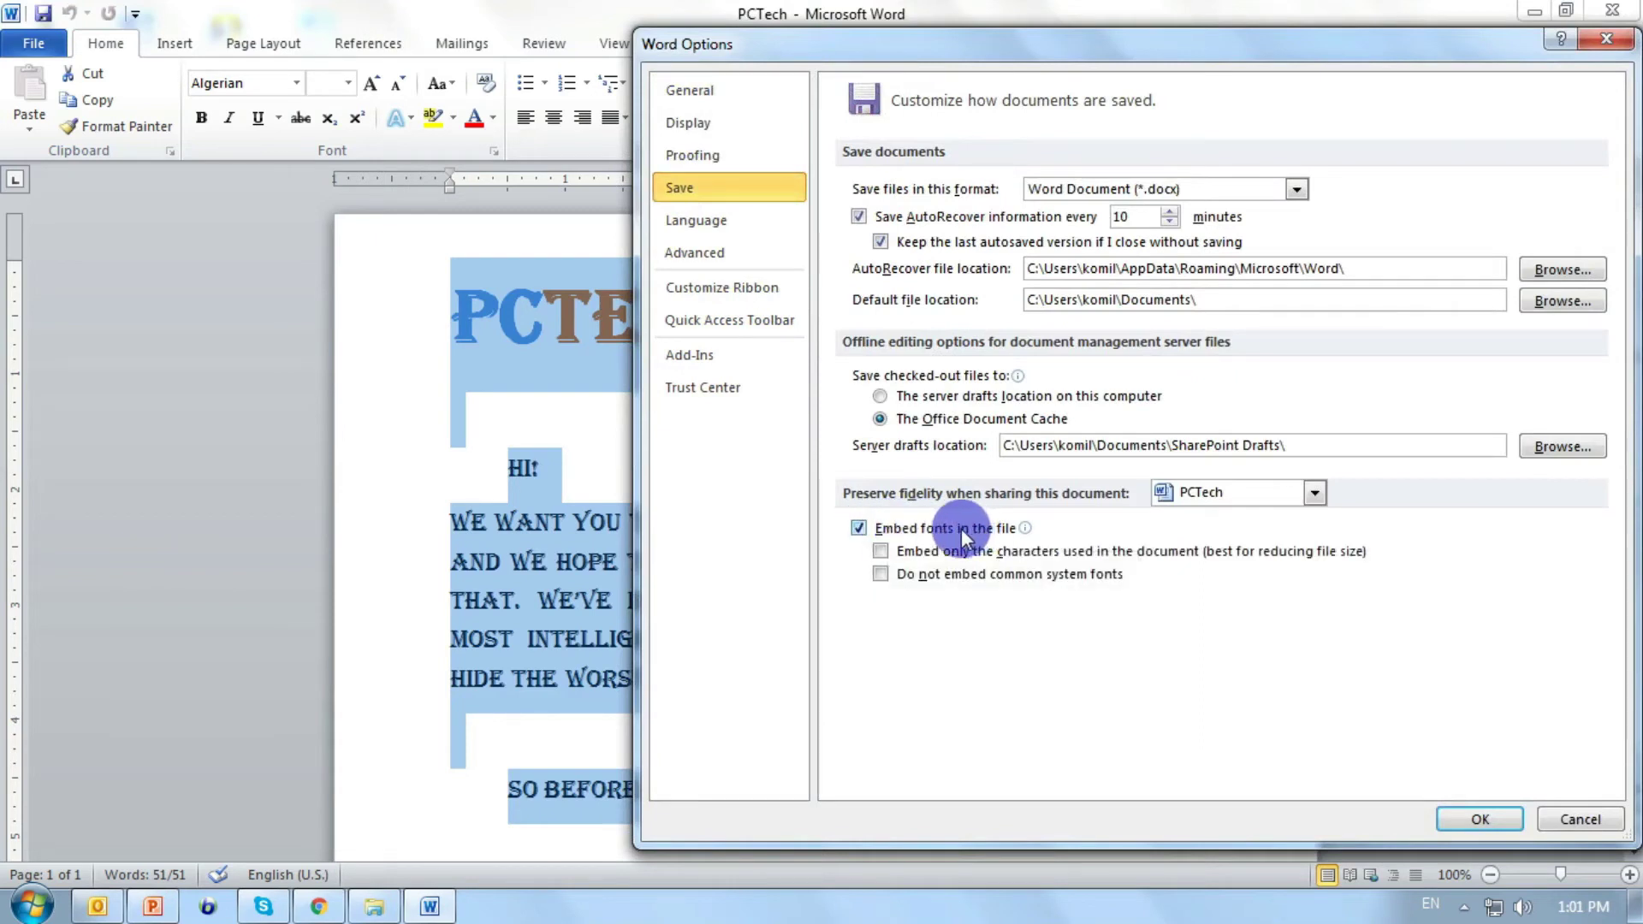
left_click(1487, 820)
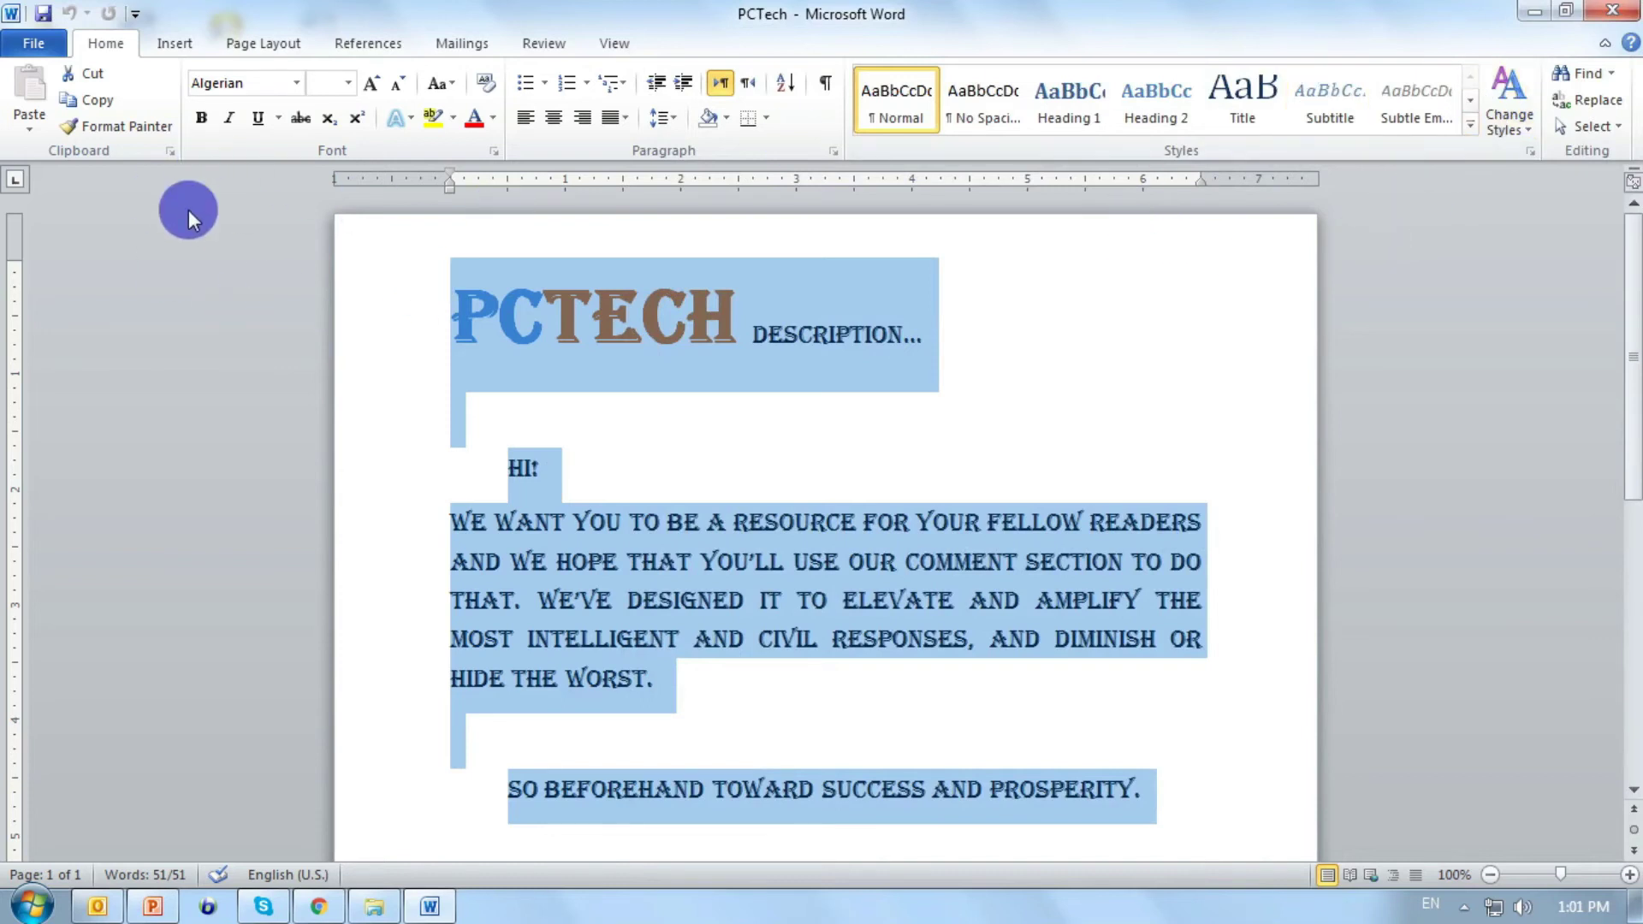
left_click(41, 16)
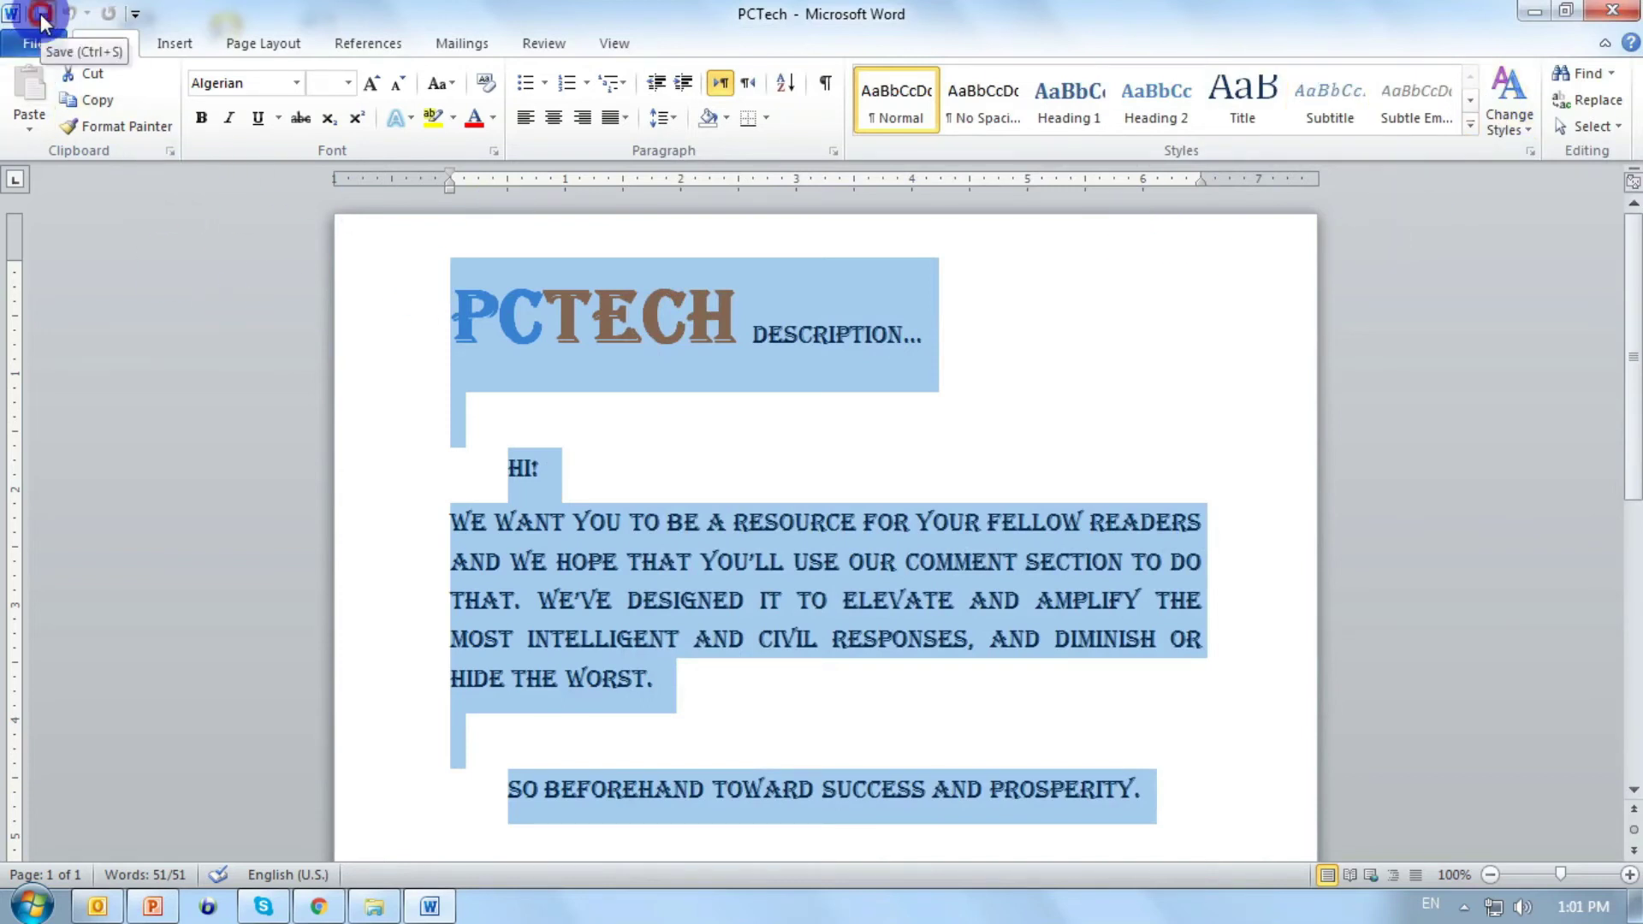
left_click(1531, 16)
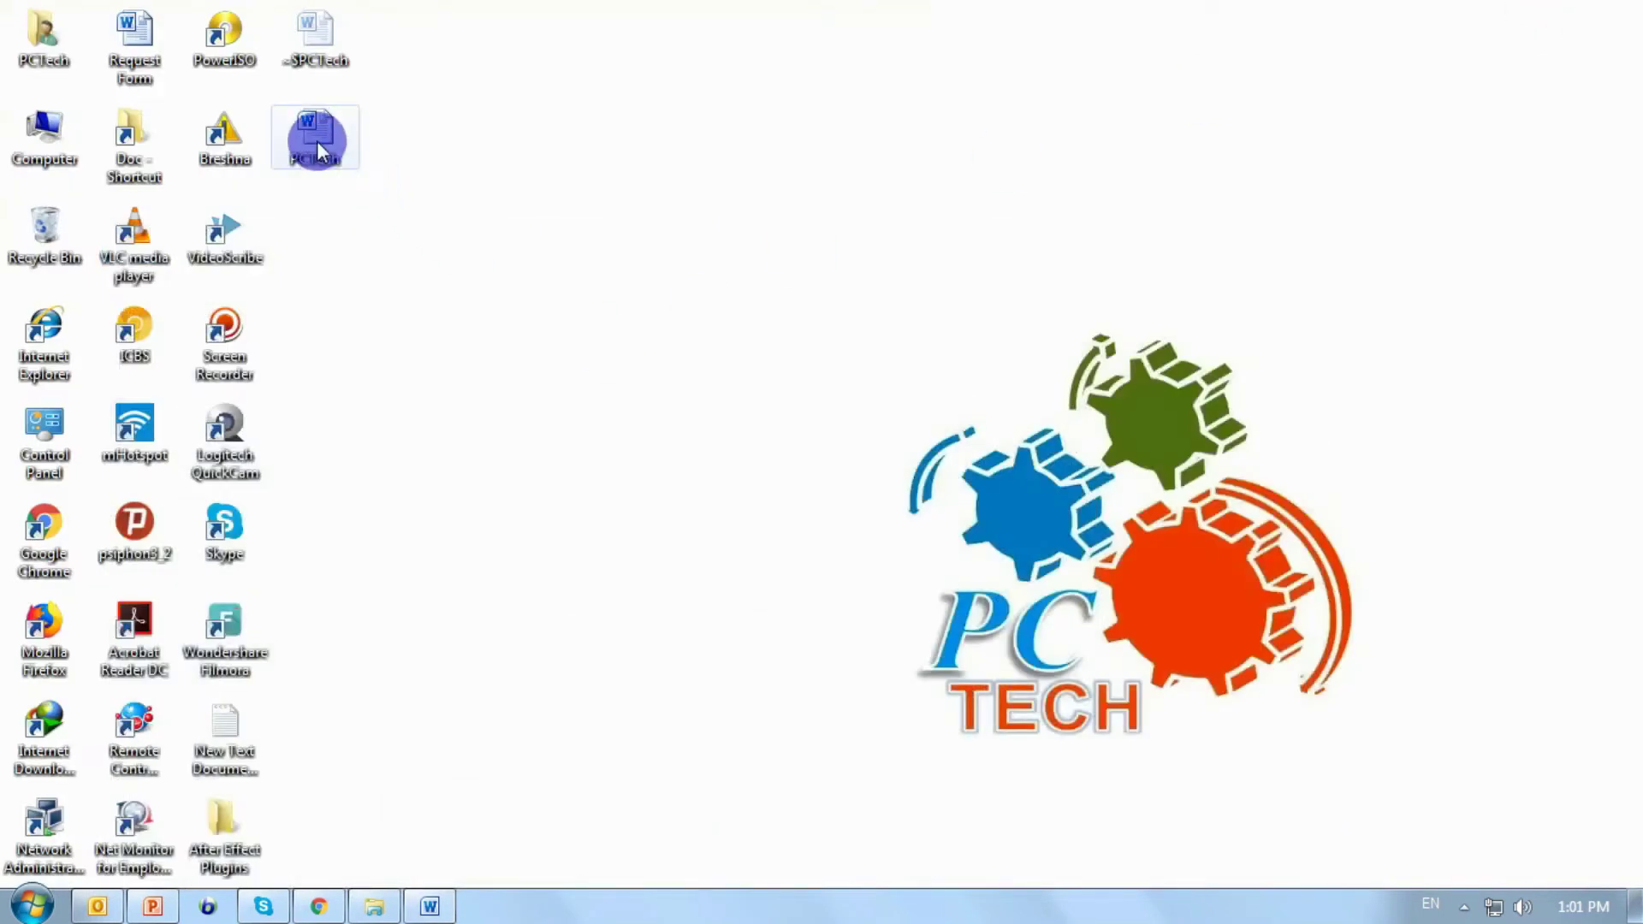
right_click(317, 131)
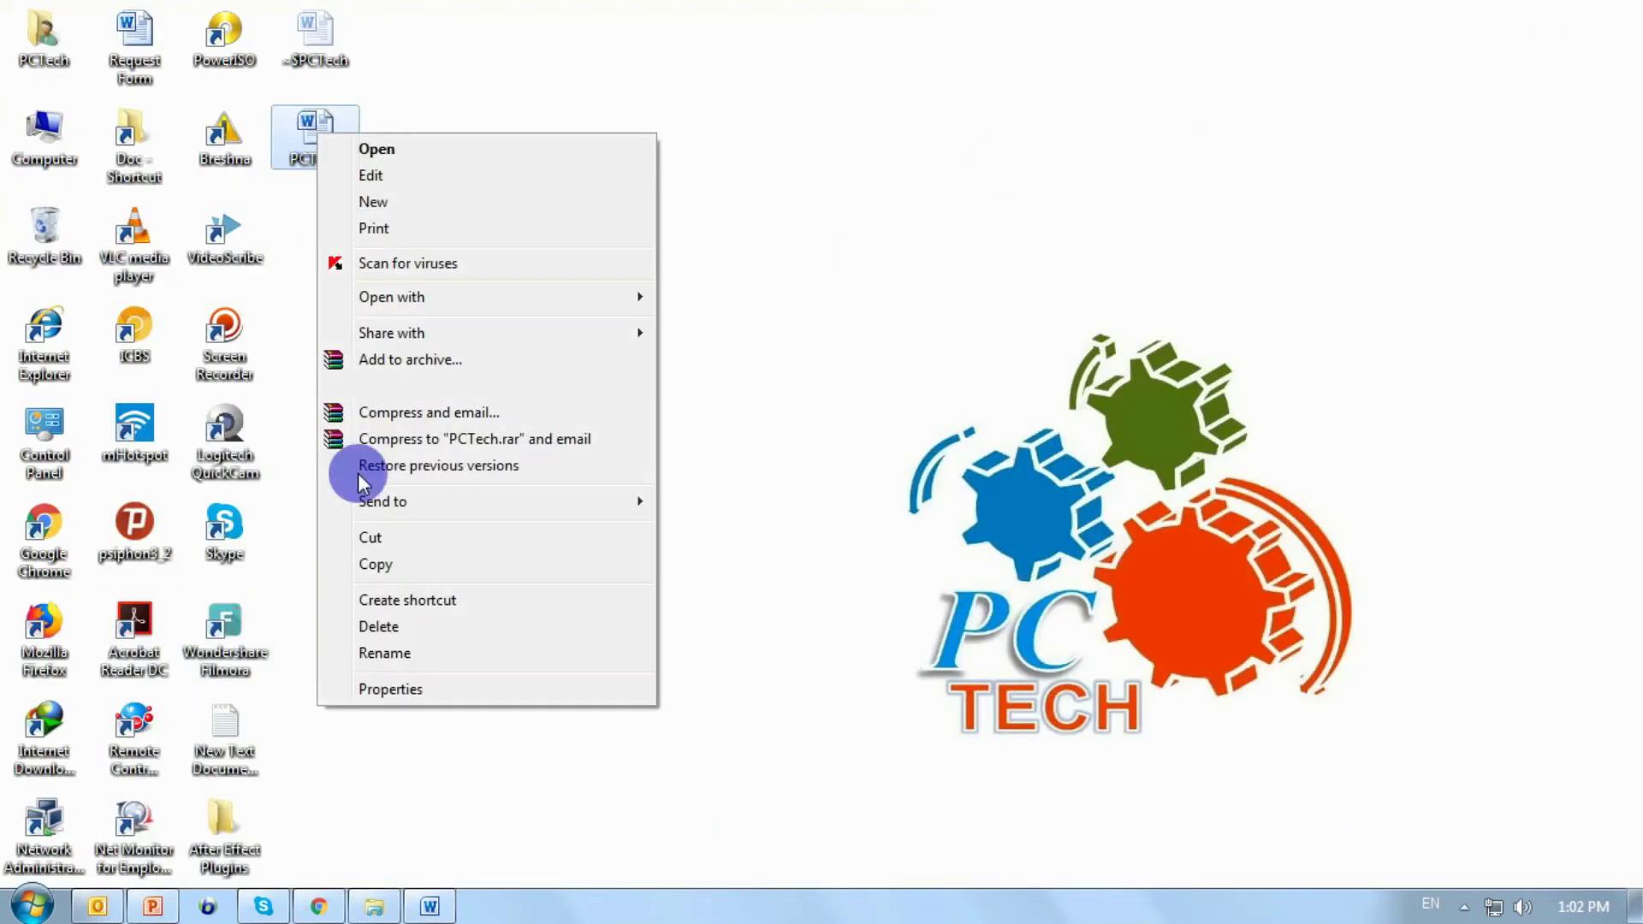
left_click(408, 691)
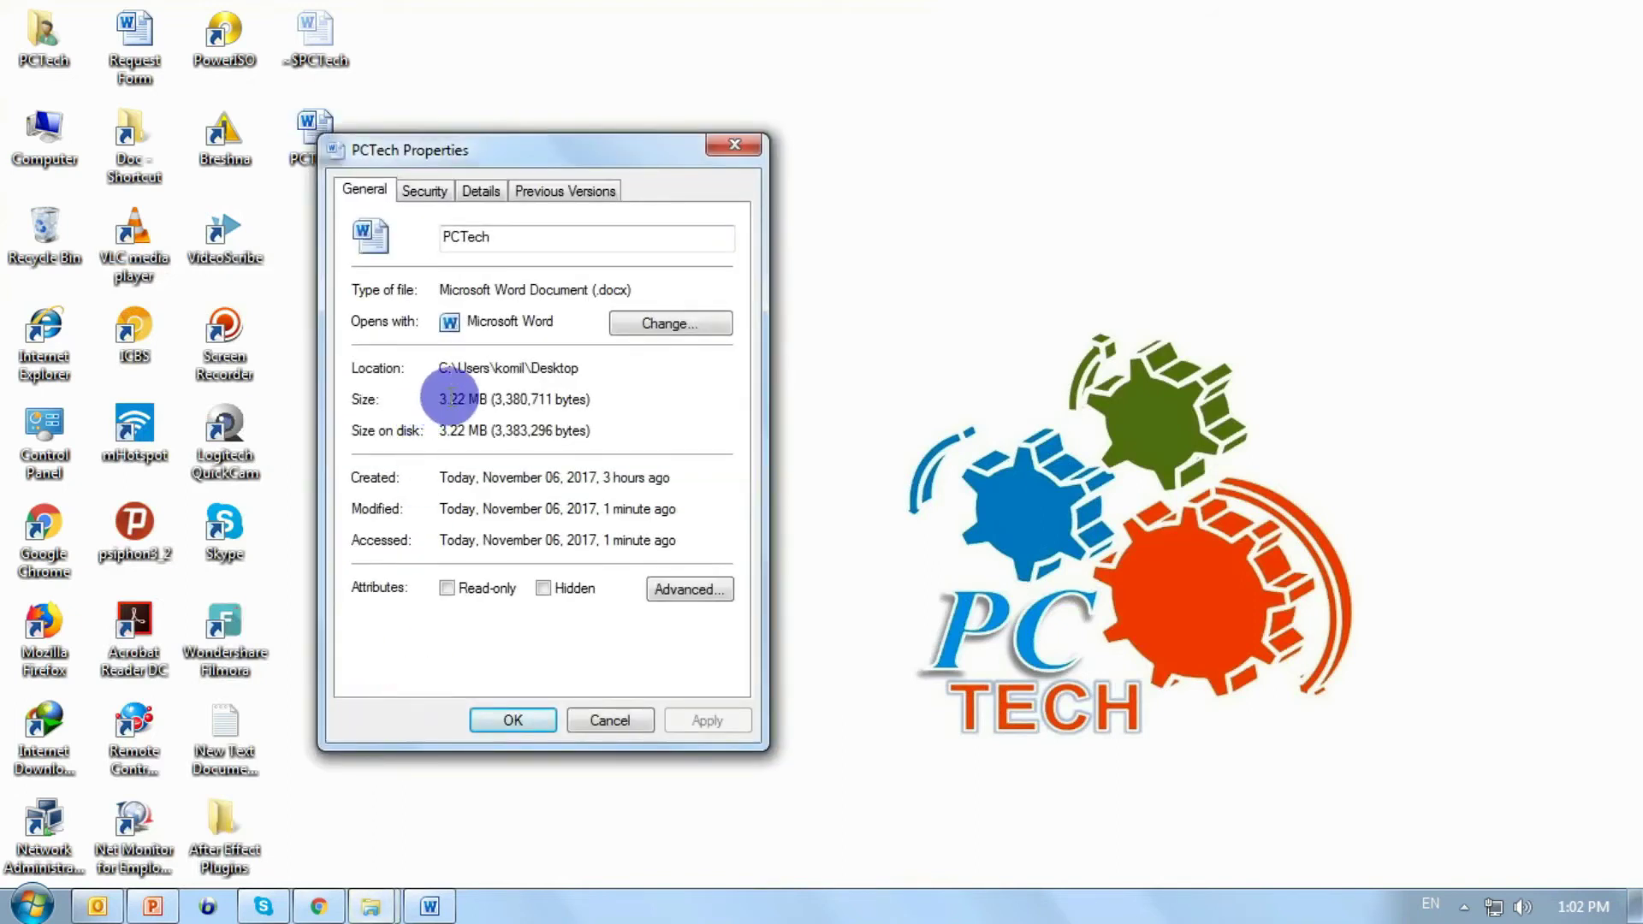
left_click_drag(441, 398, 502, 397)
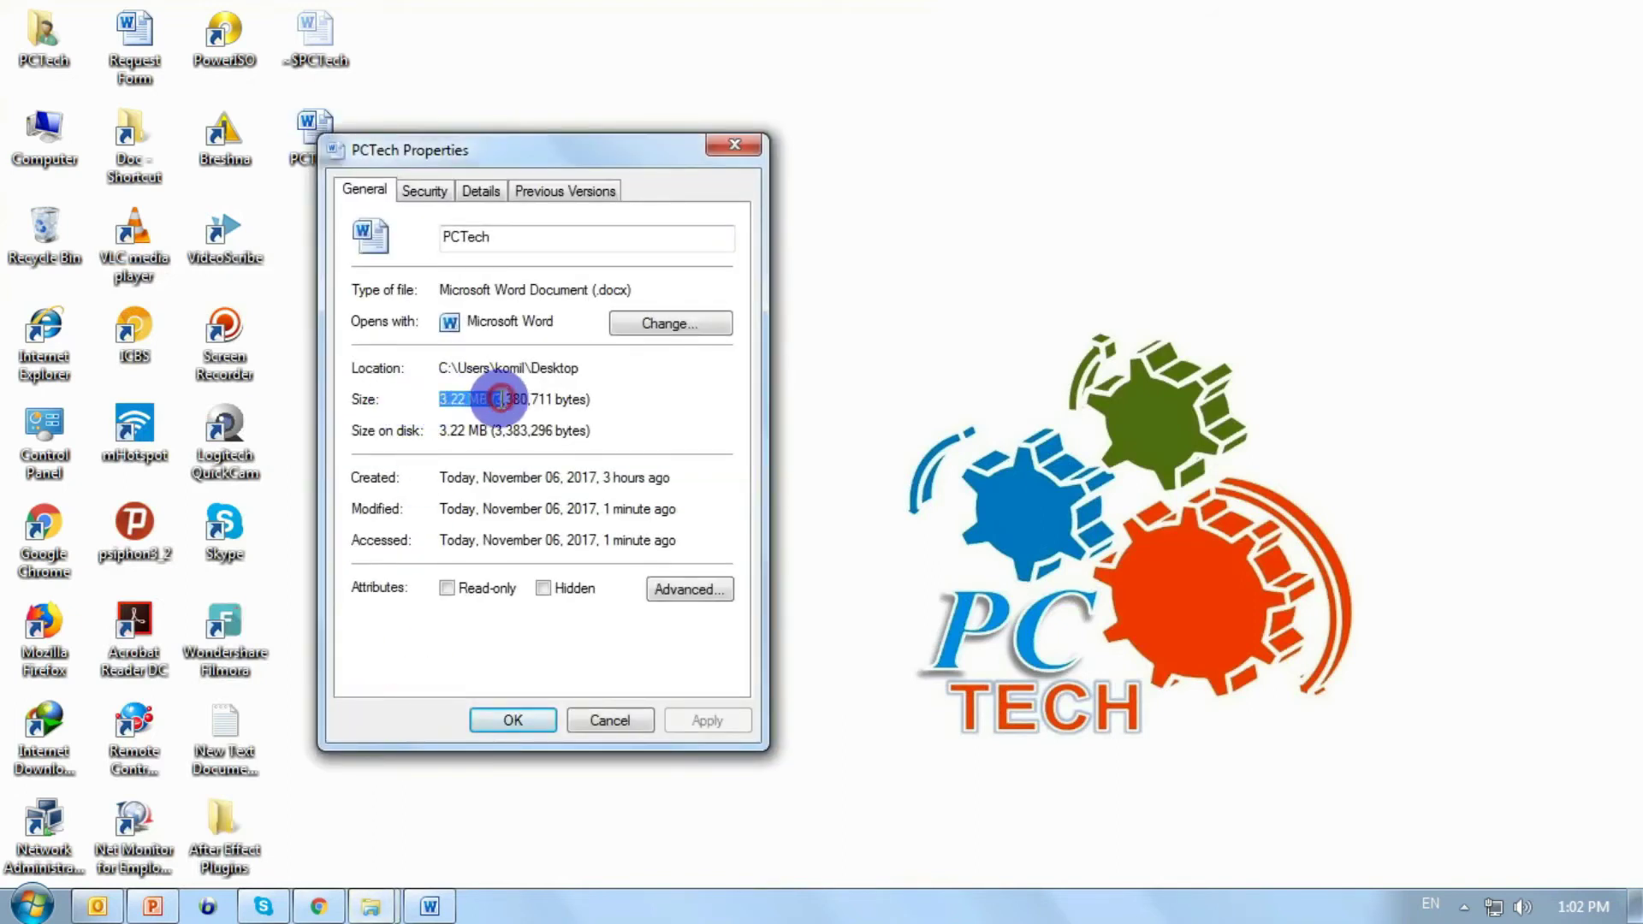
left_click(441, 430)
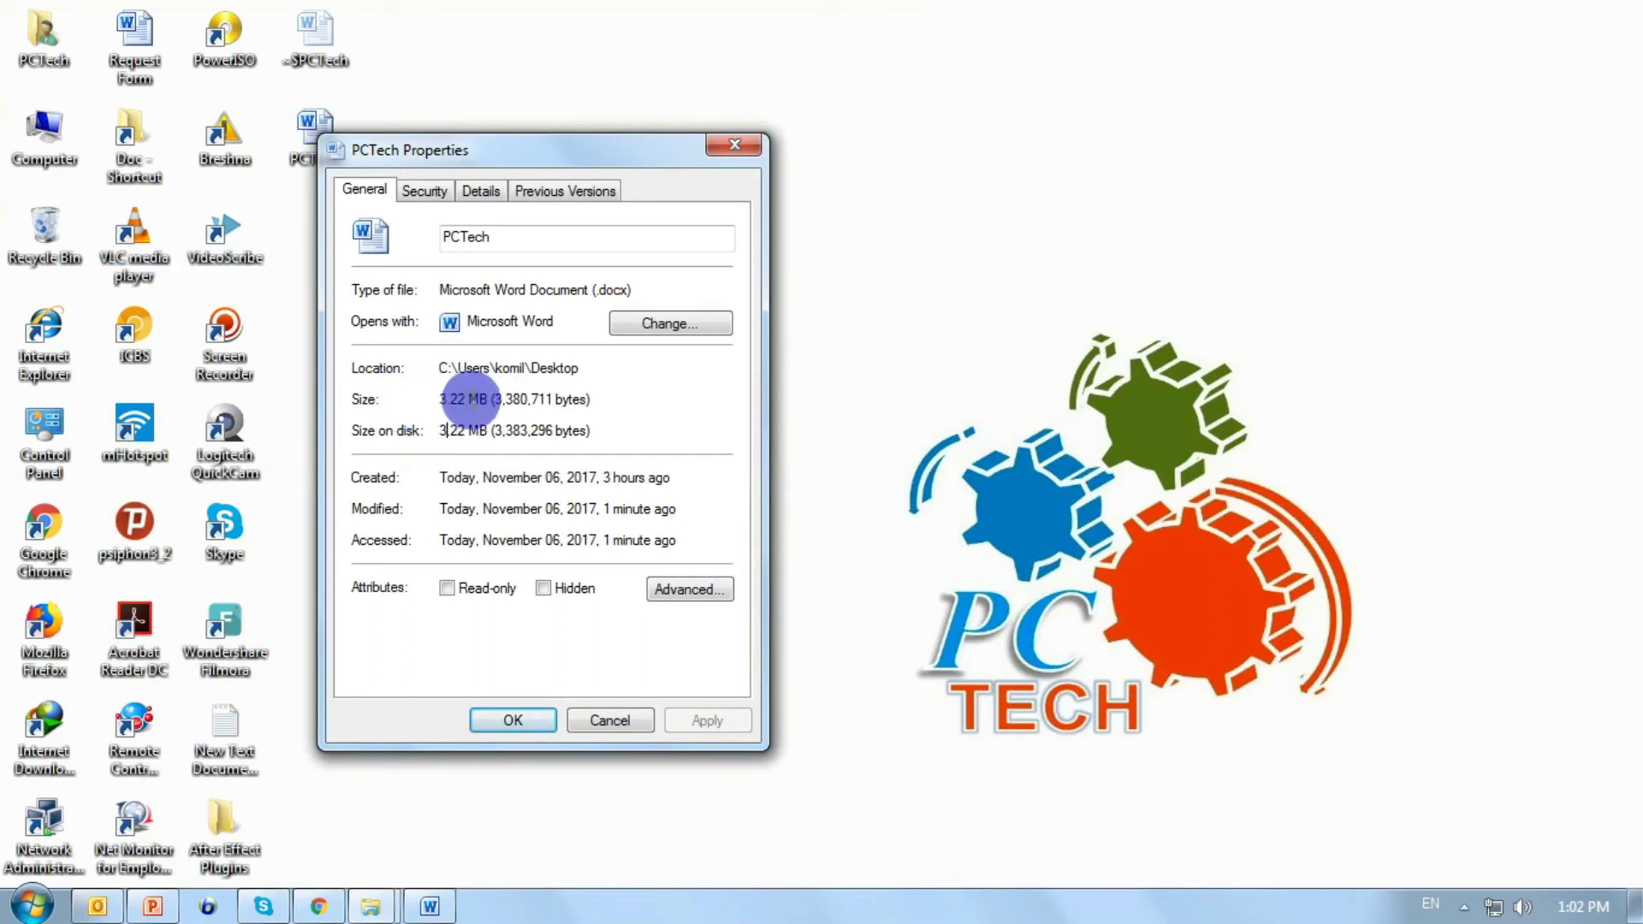
left_click(507, 721)
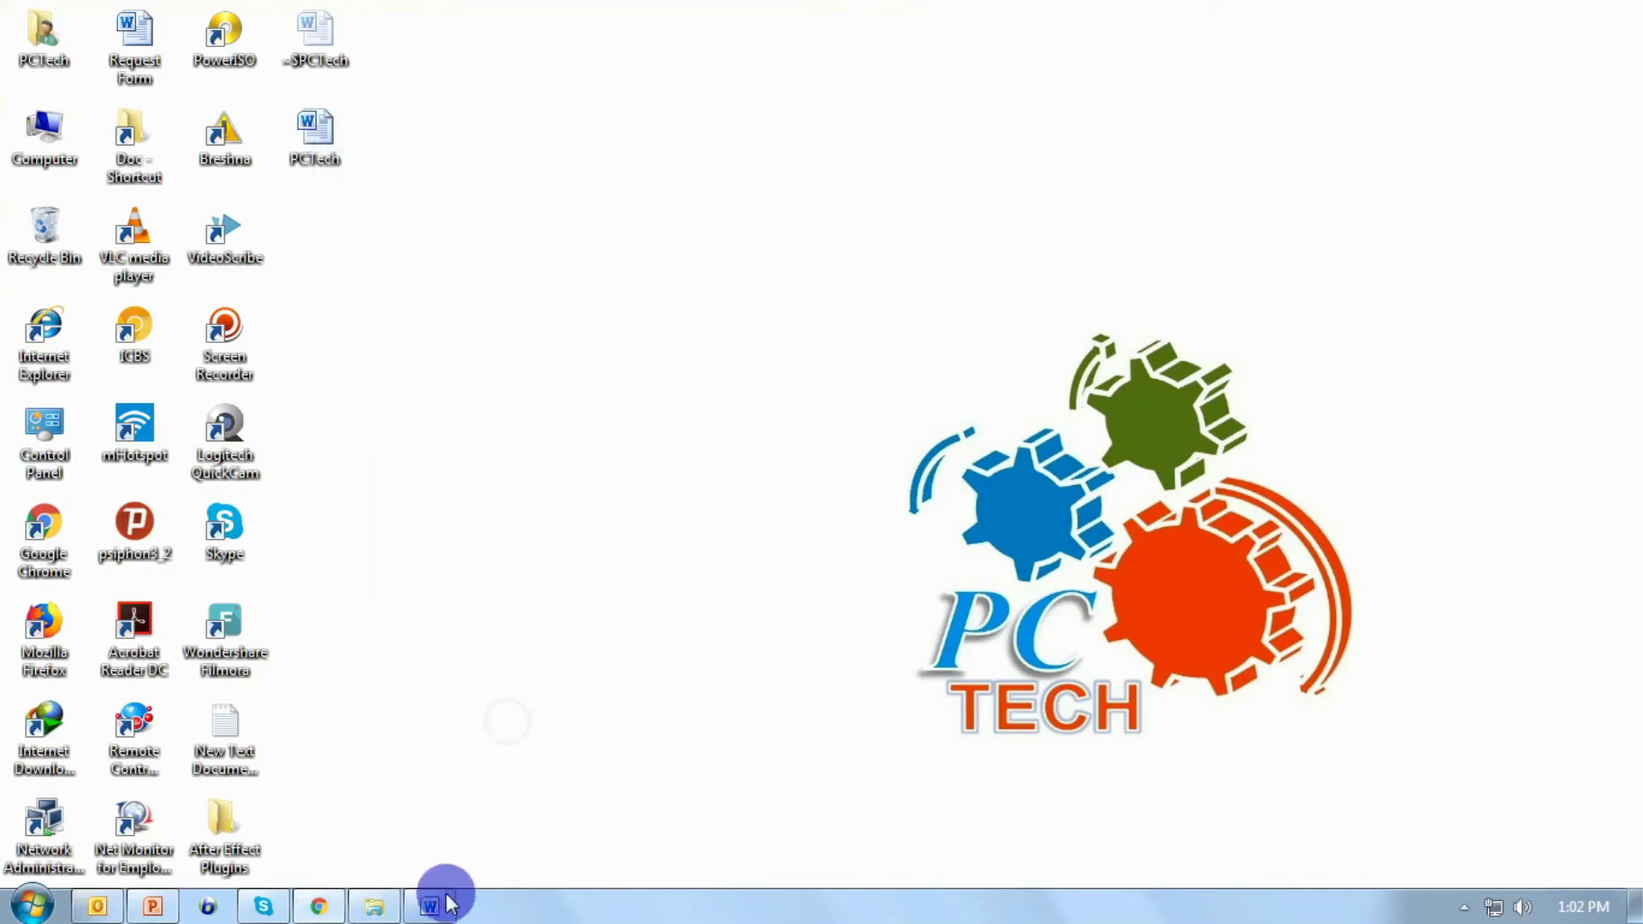
Turn on 'Embed only the characters used' and 'Do not embed common system fonts', then save PCTech.
left_click(433, 903)
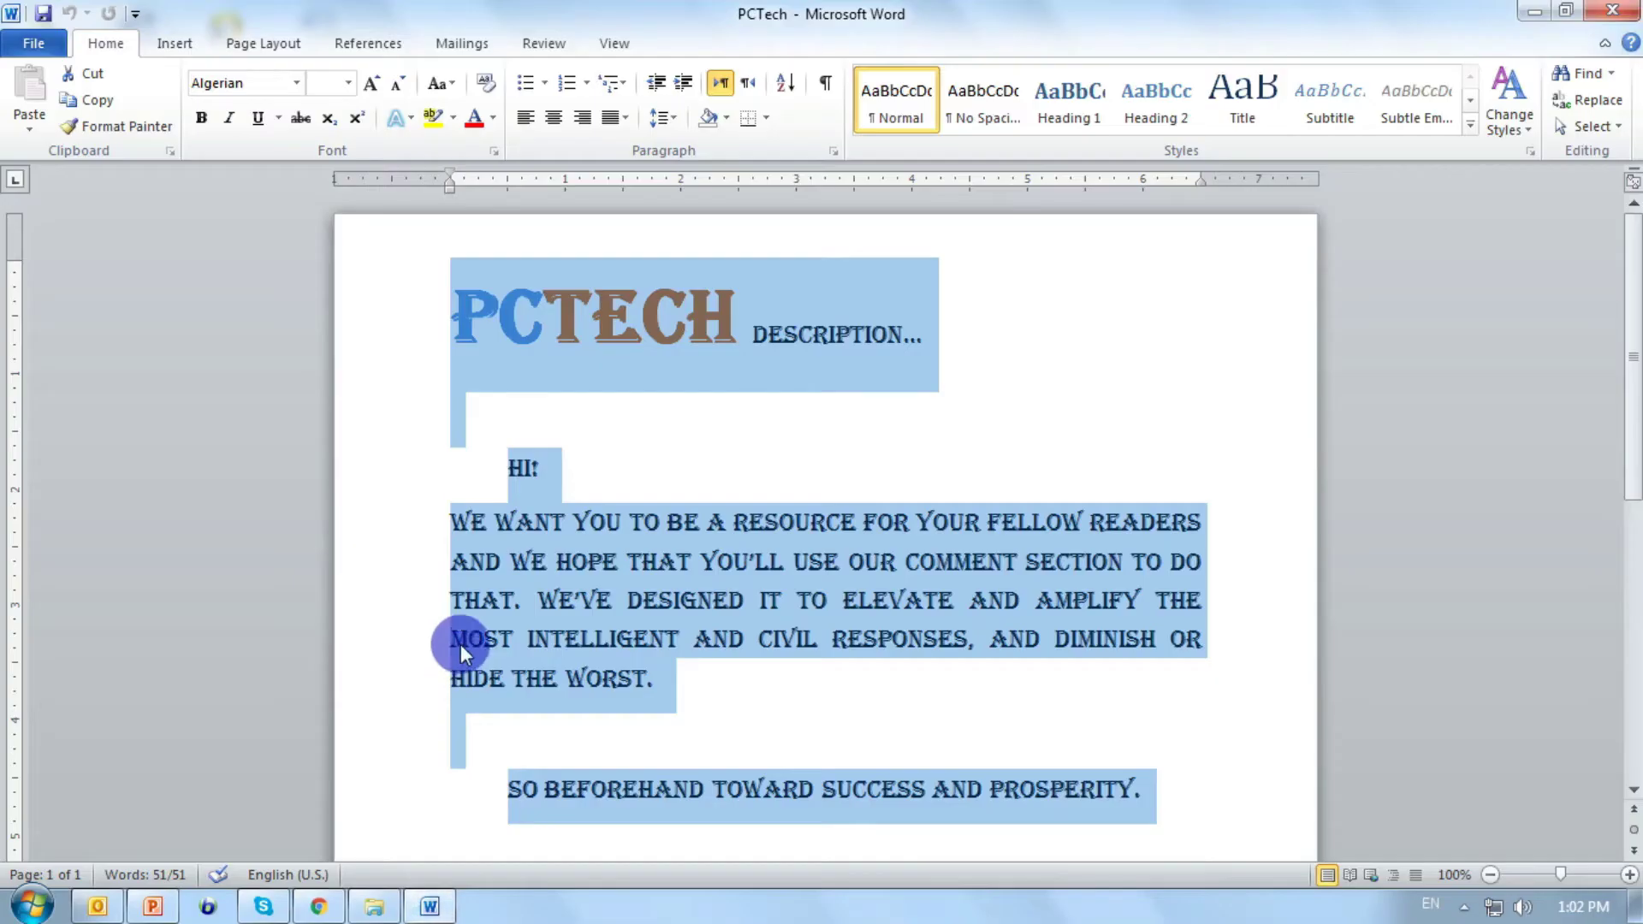
left_click(28, 55)
left_click(65, 490)
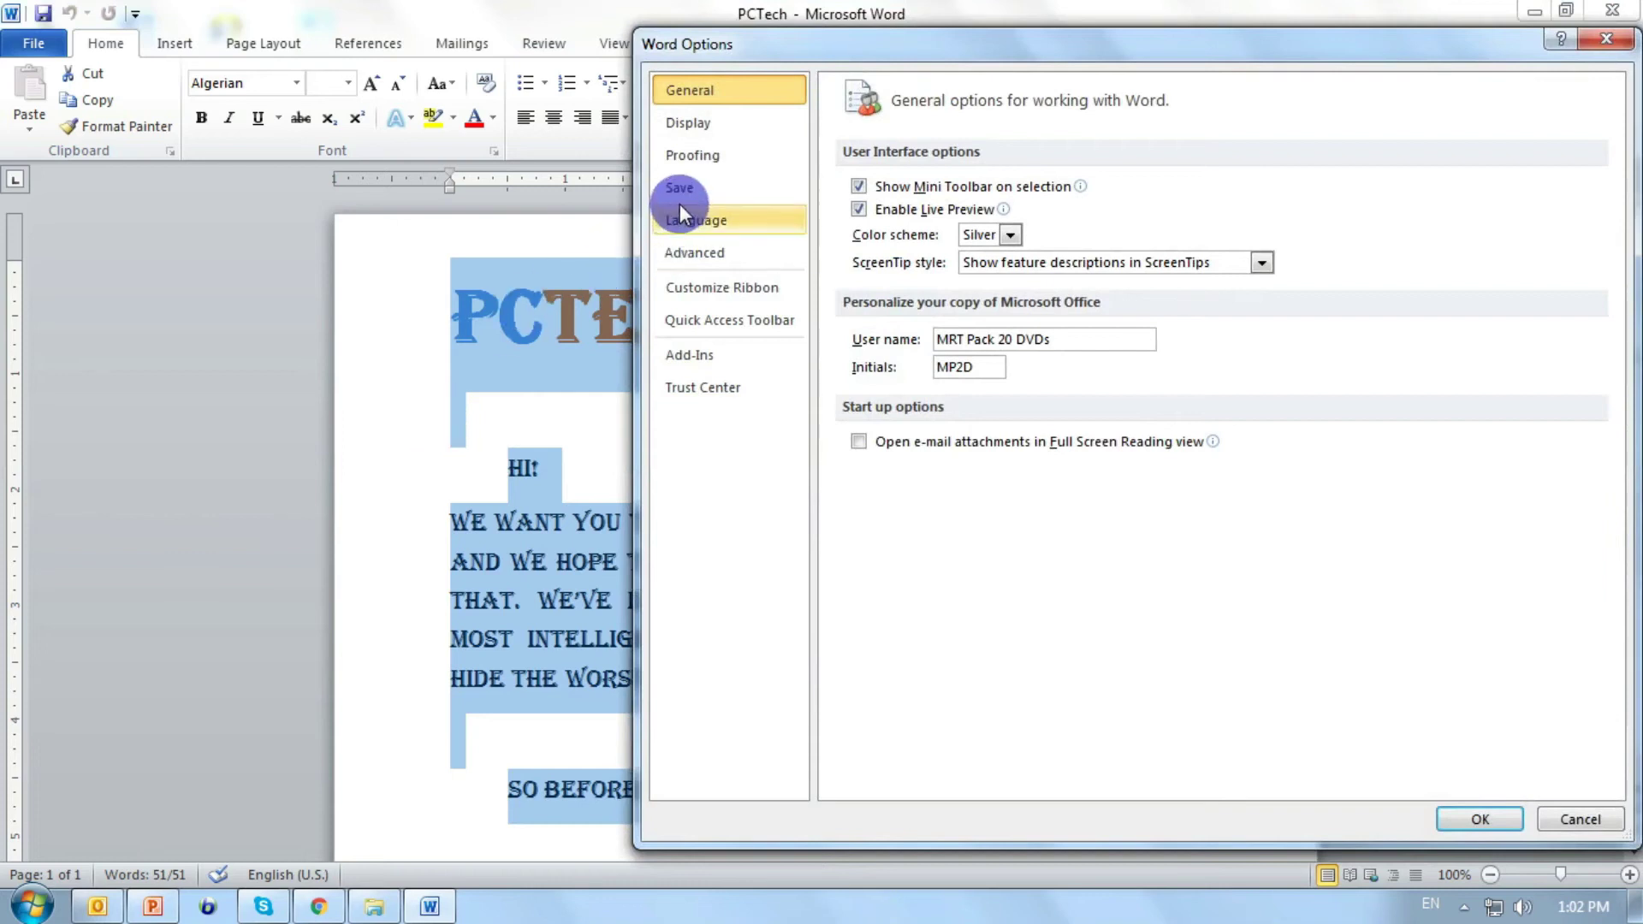
left_click(680, 187)
left_click(858, 528)
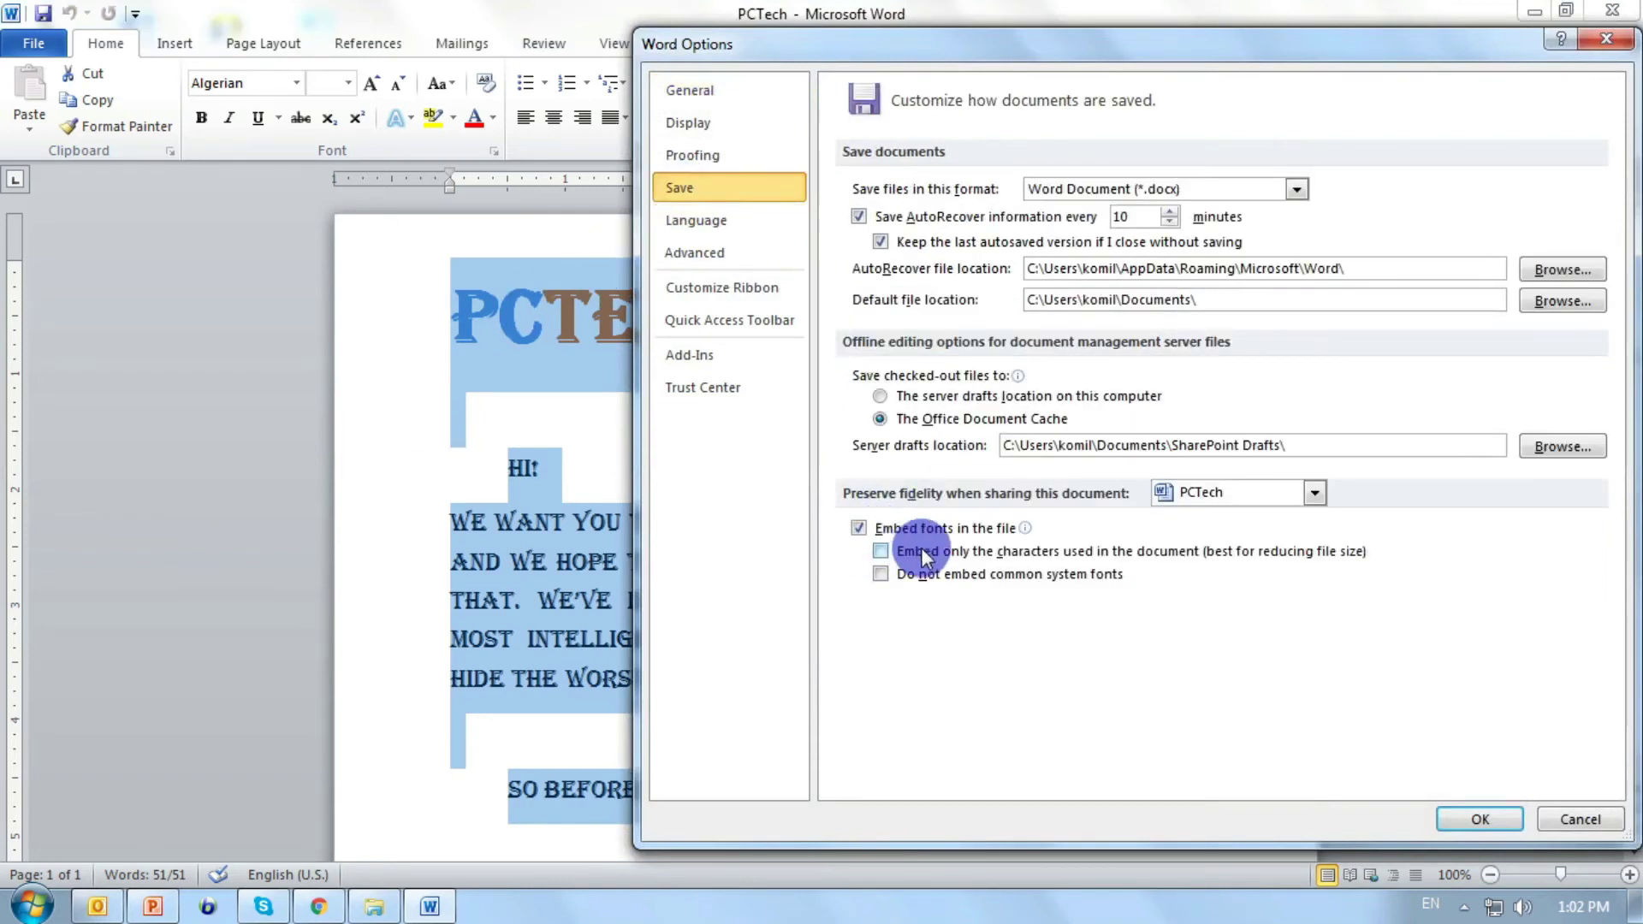
left_click(881, 551)
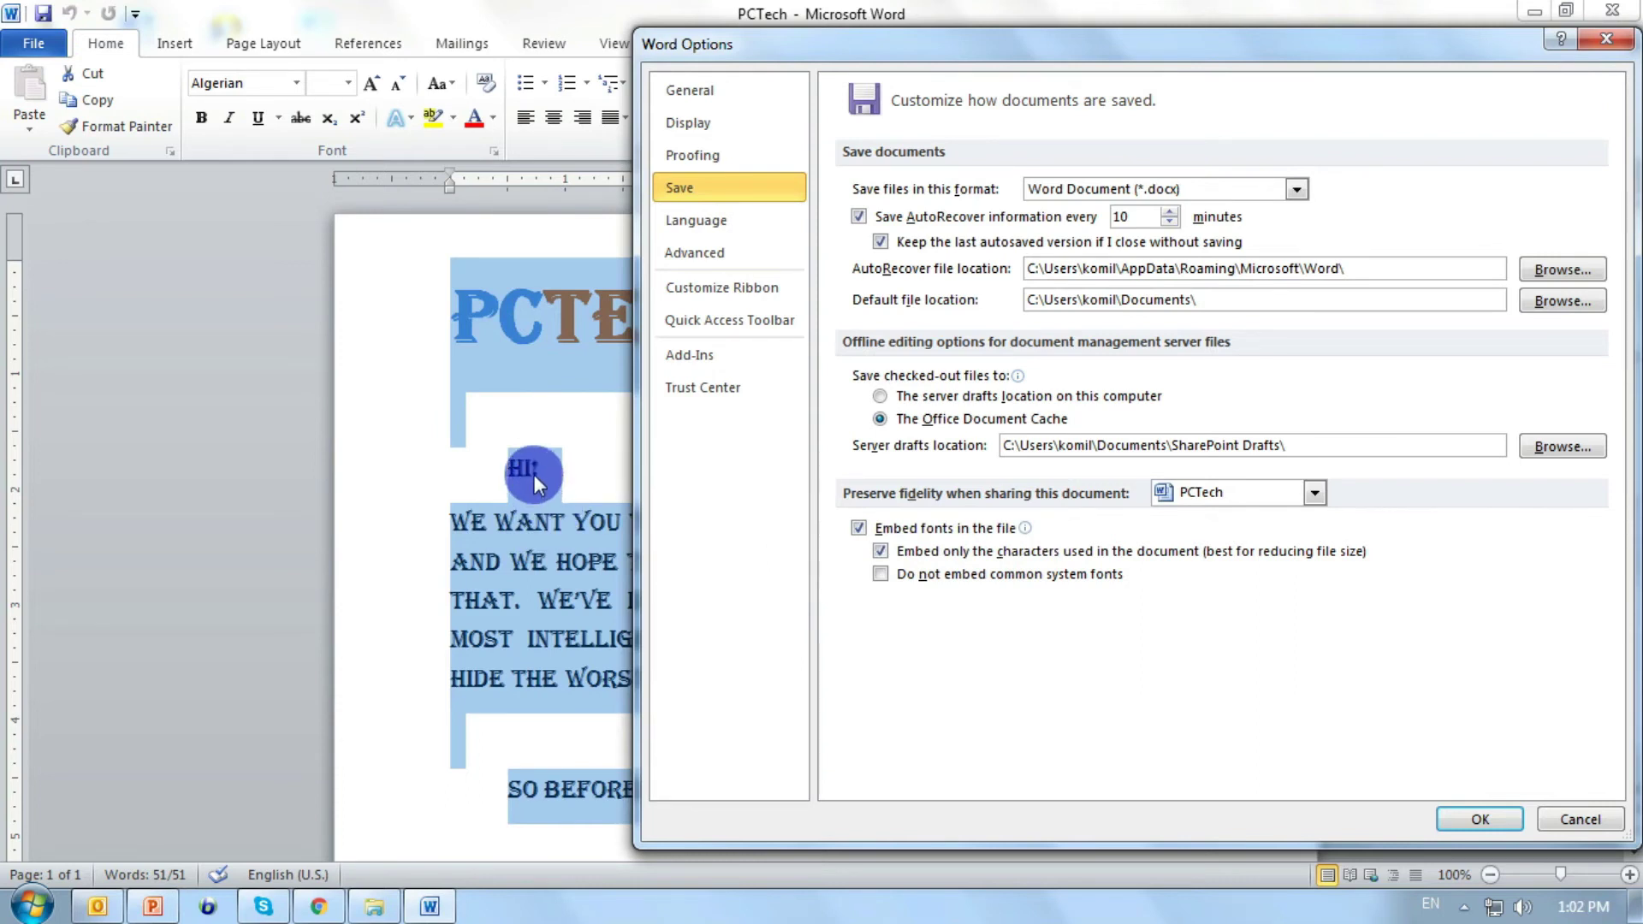
left_click(882, 552)
left_click(892, 553)
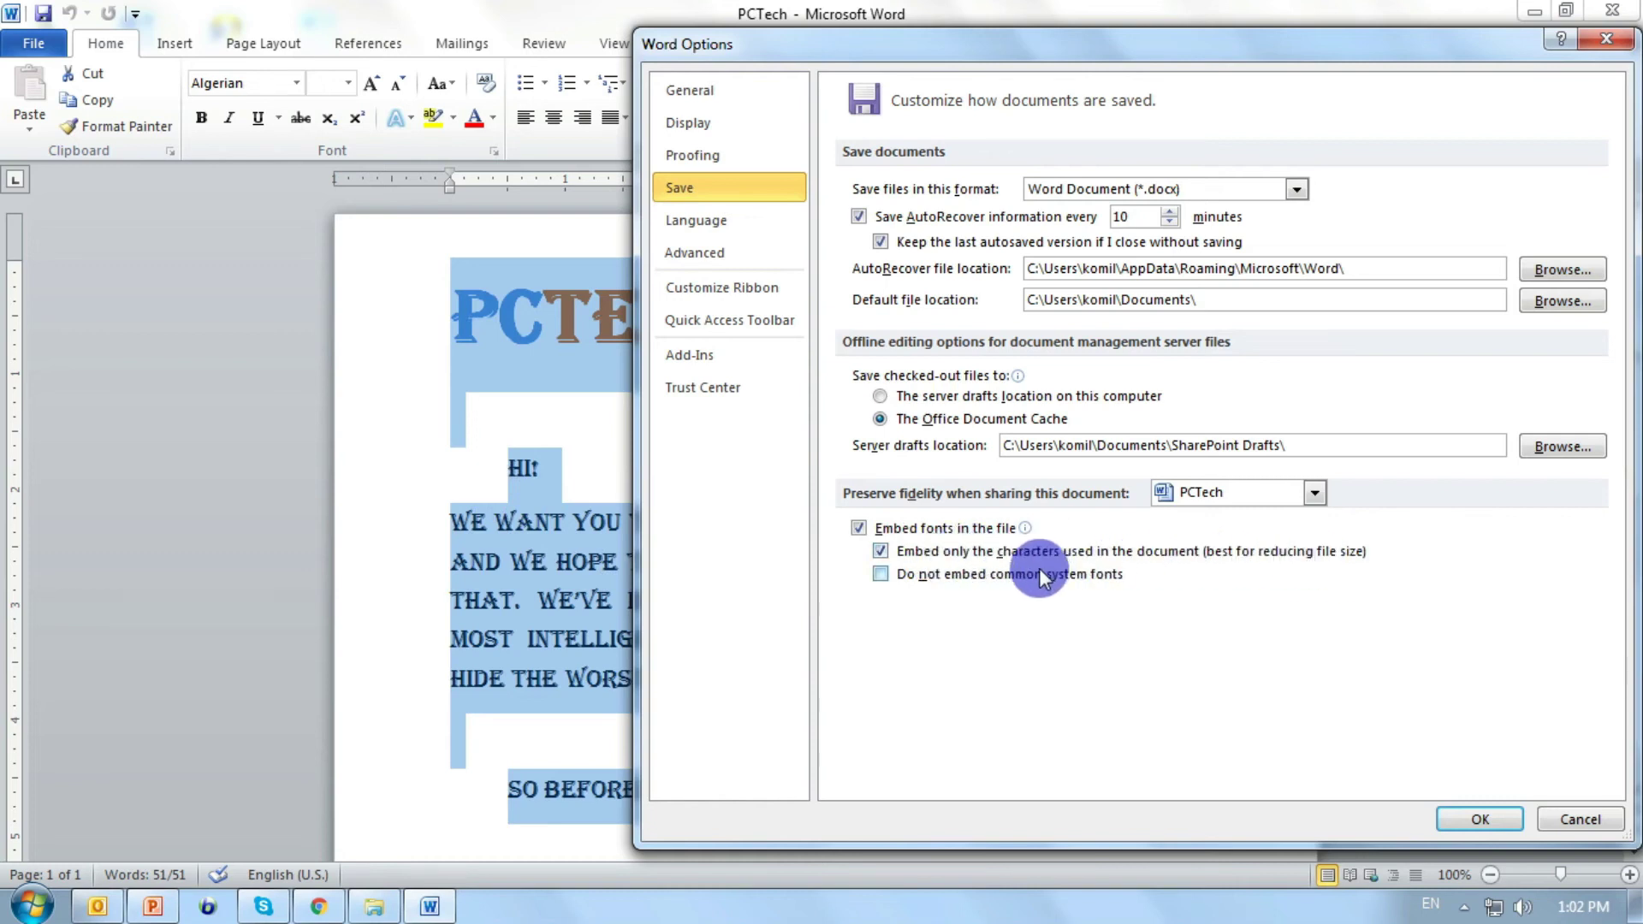
left_click(882, 575)
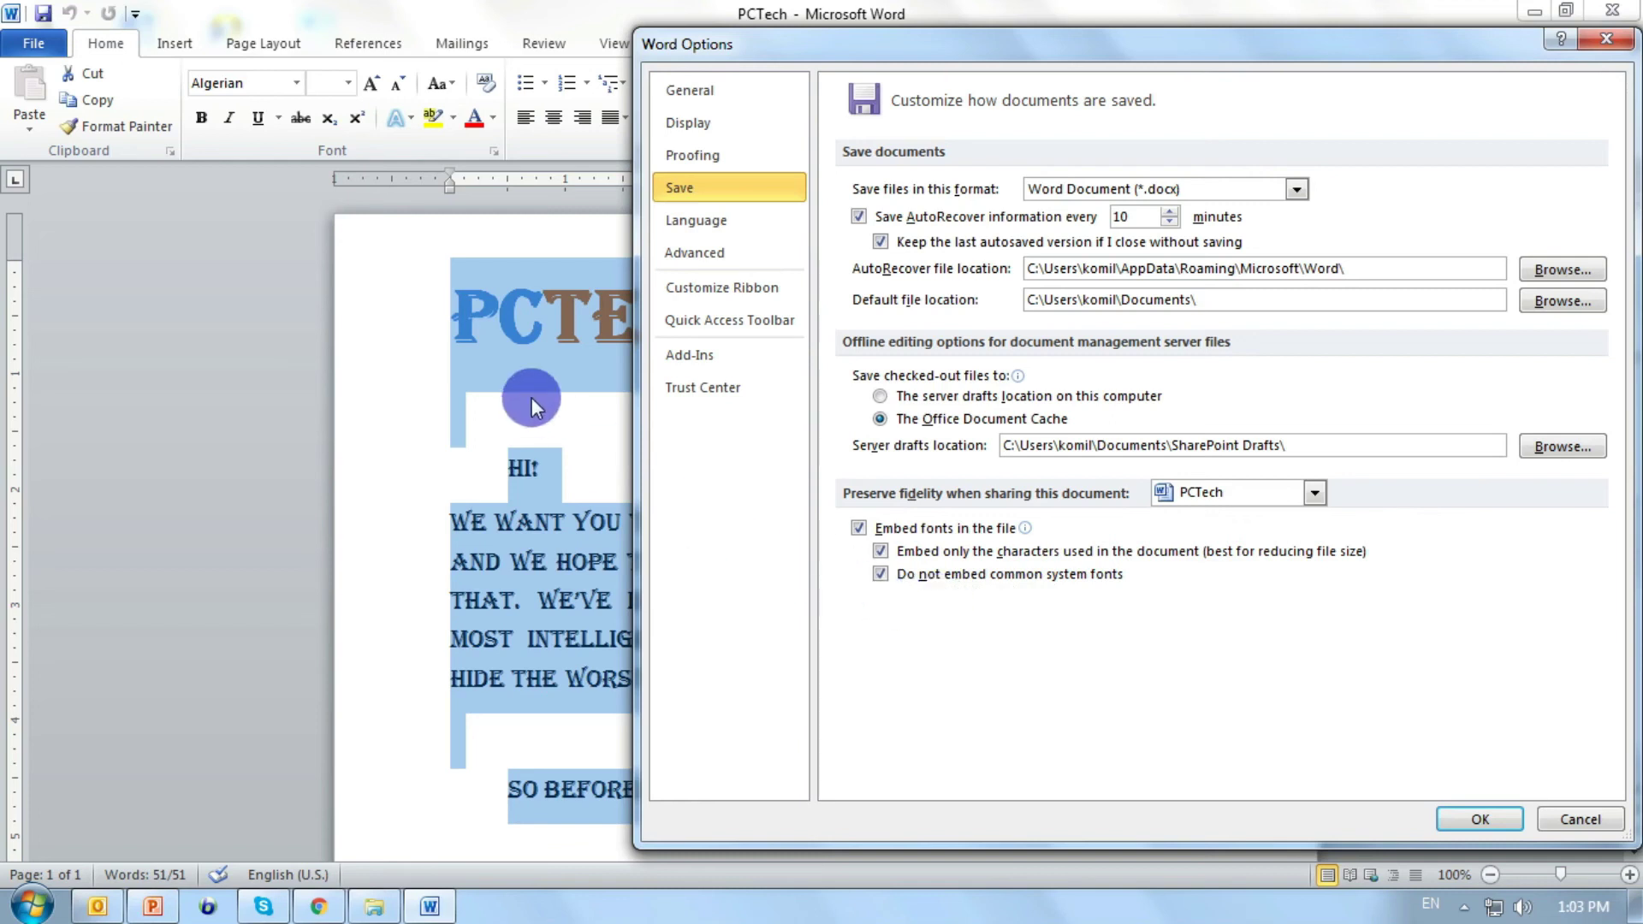
left_click(1473, 818)
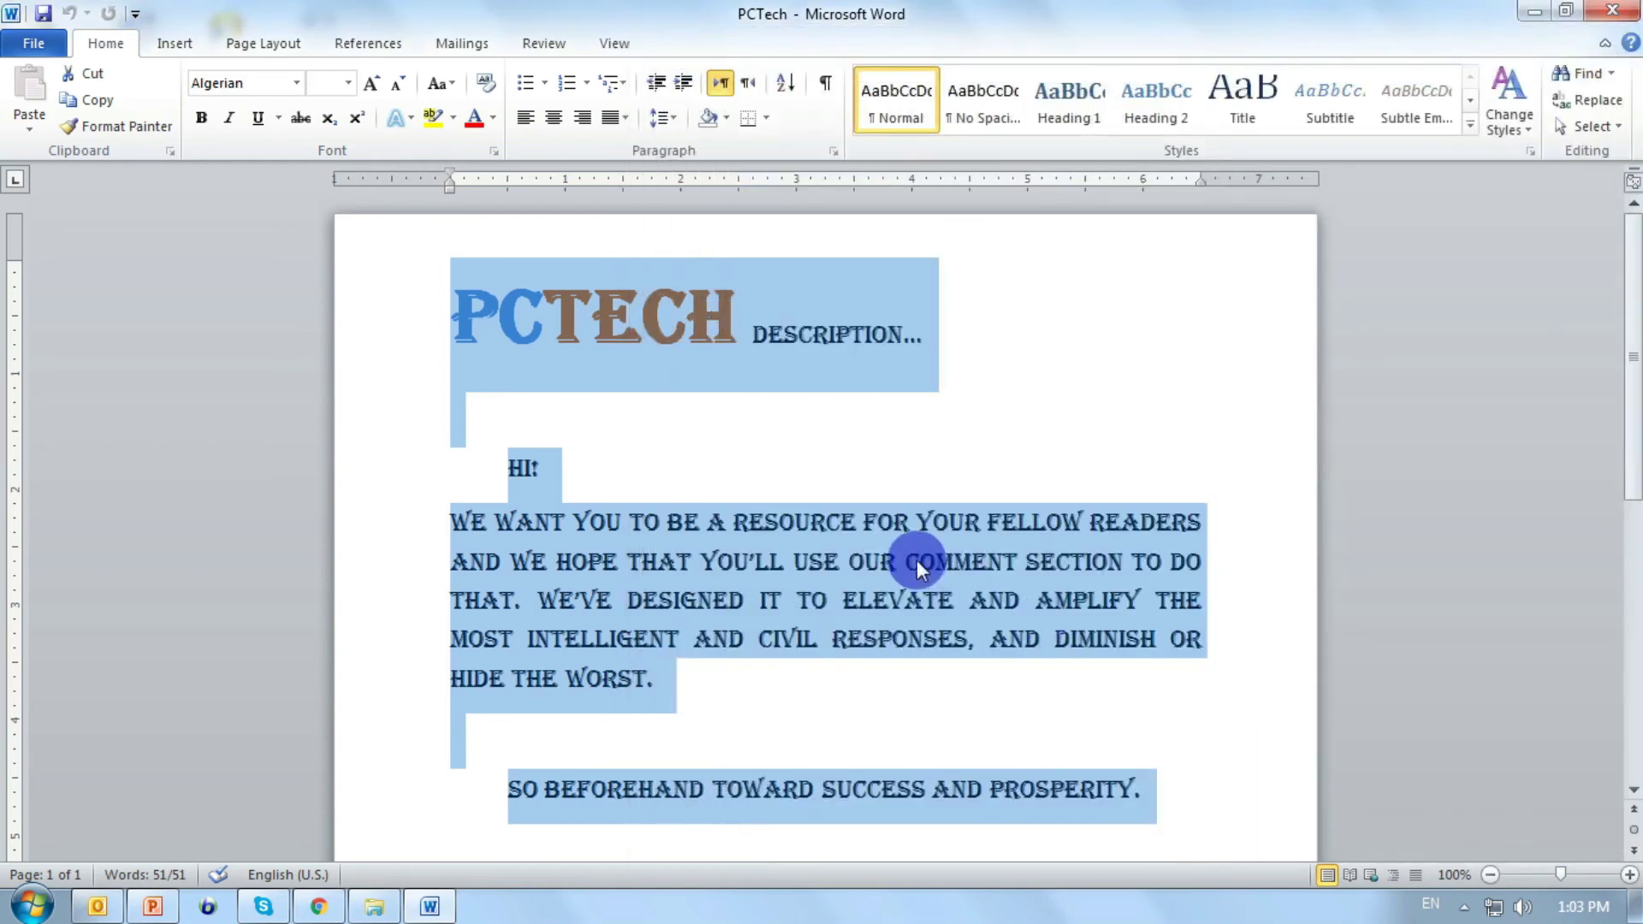
left_click(42, 13)
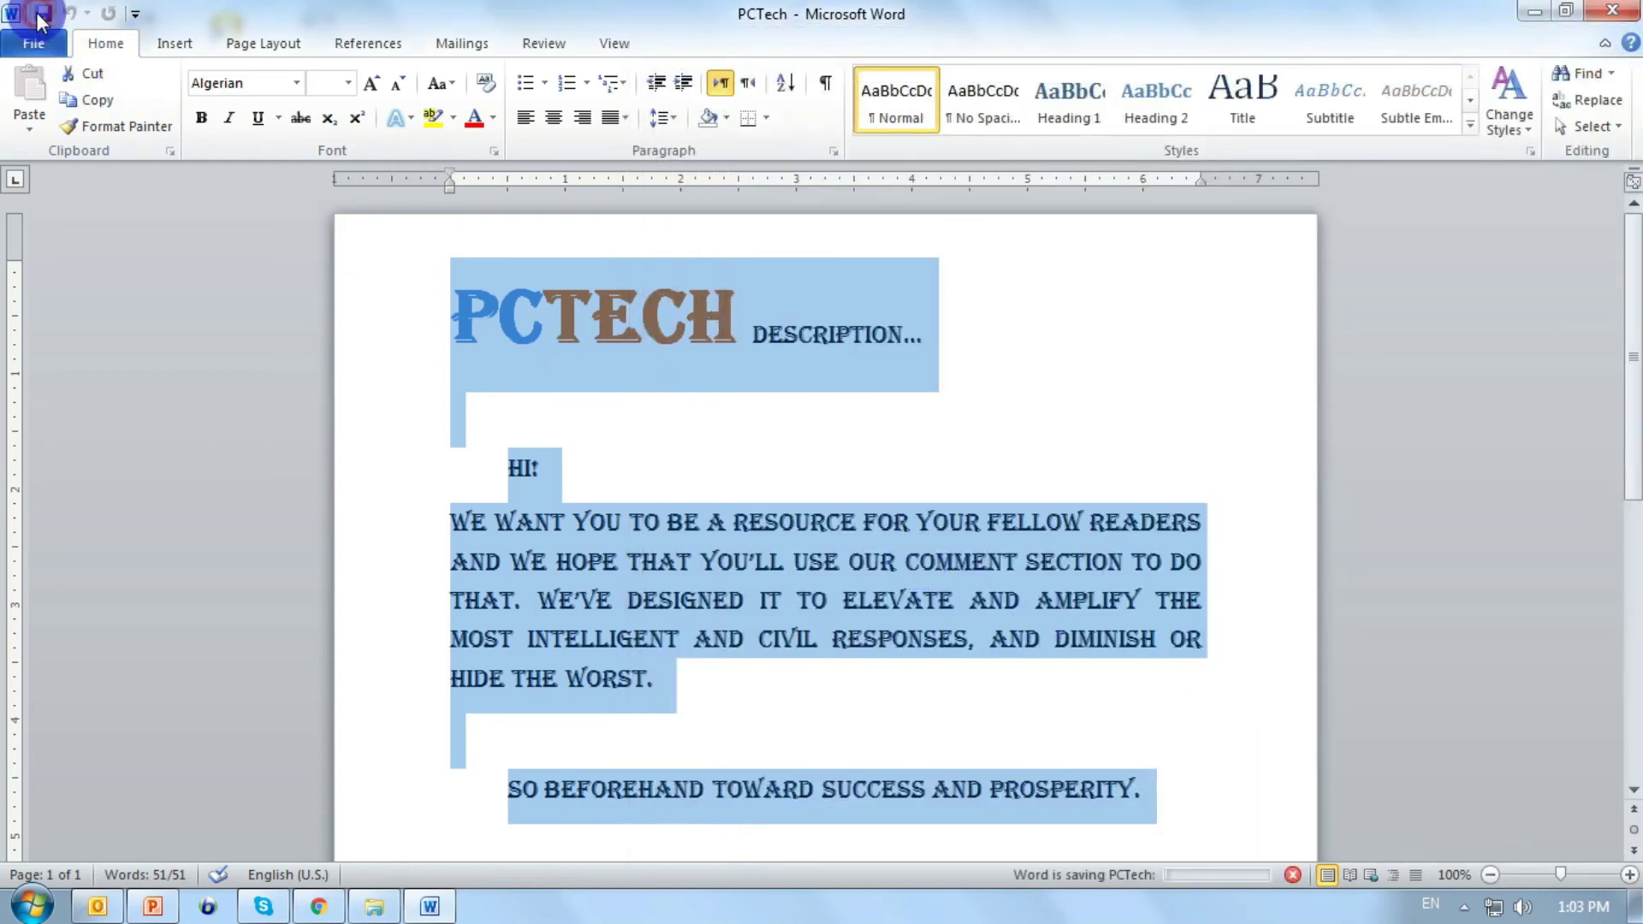
Close Word and confirm in PCTech's Properties that the file is now 68.7 KB.
left_click(1609, 19)
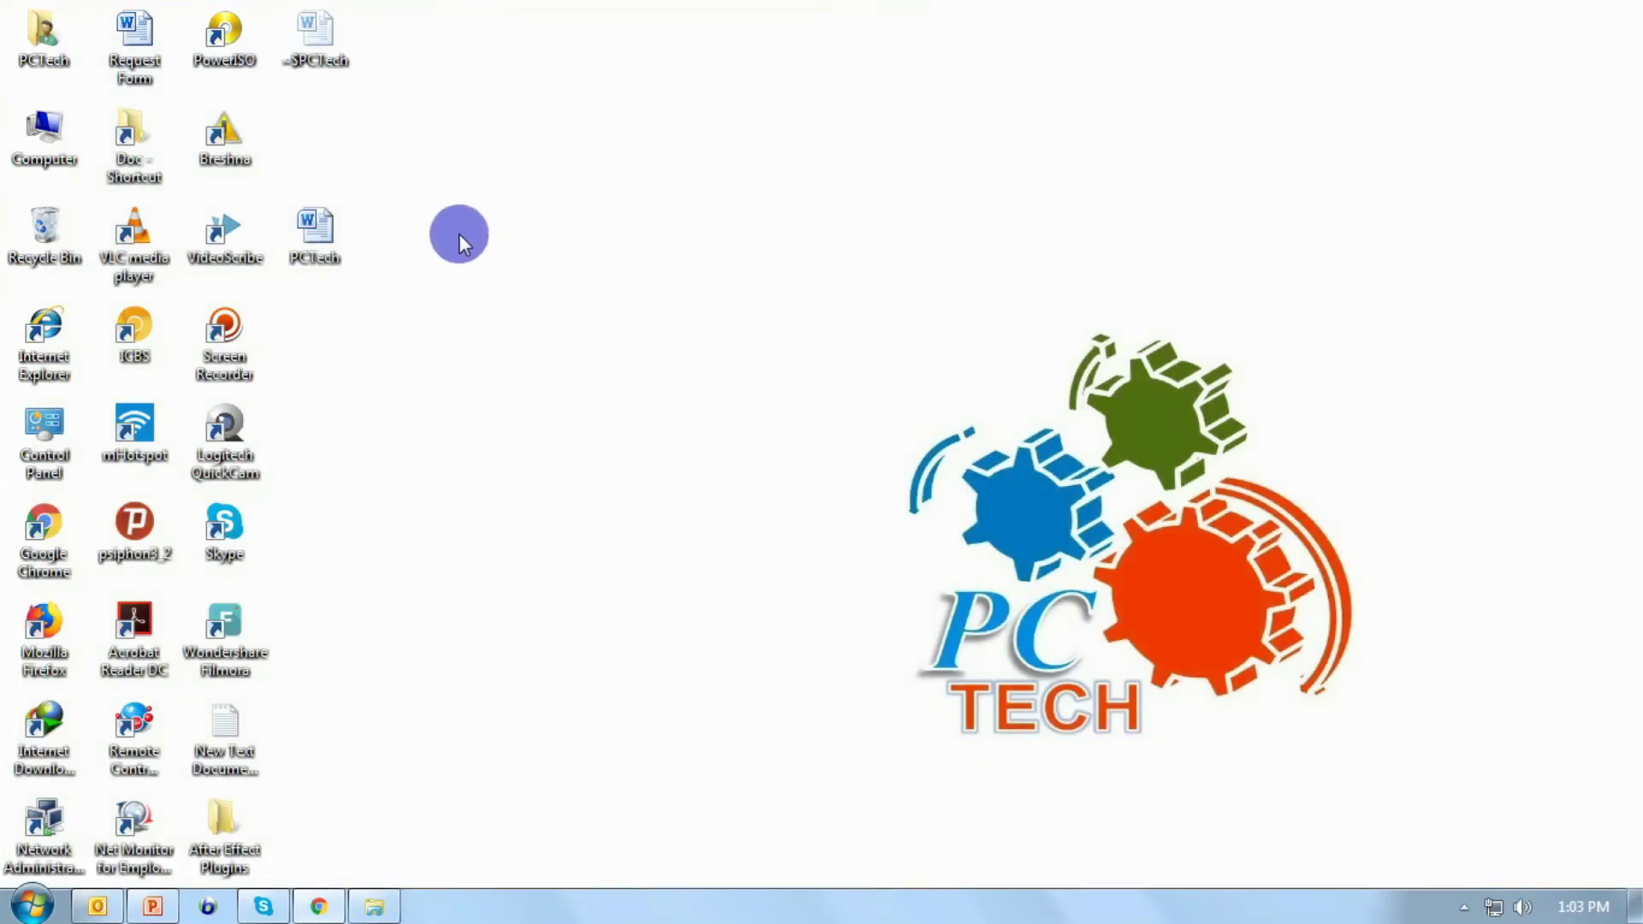
right_click(325, 230)
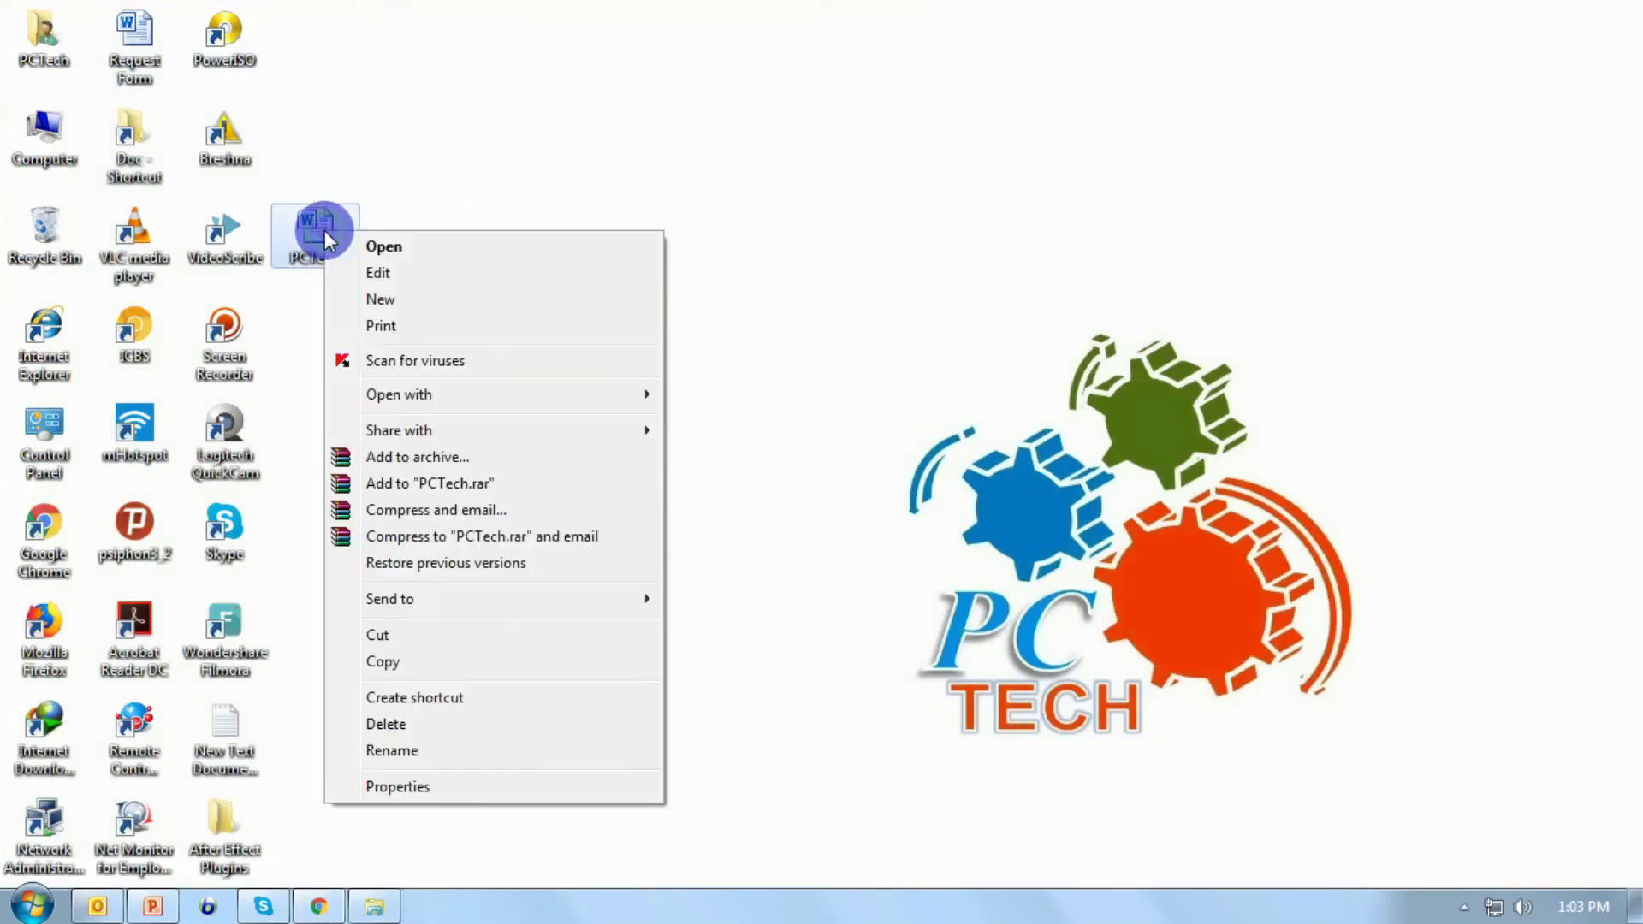
left_click(415, 784)
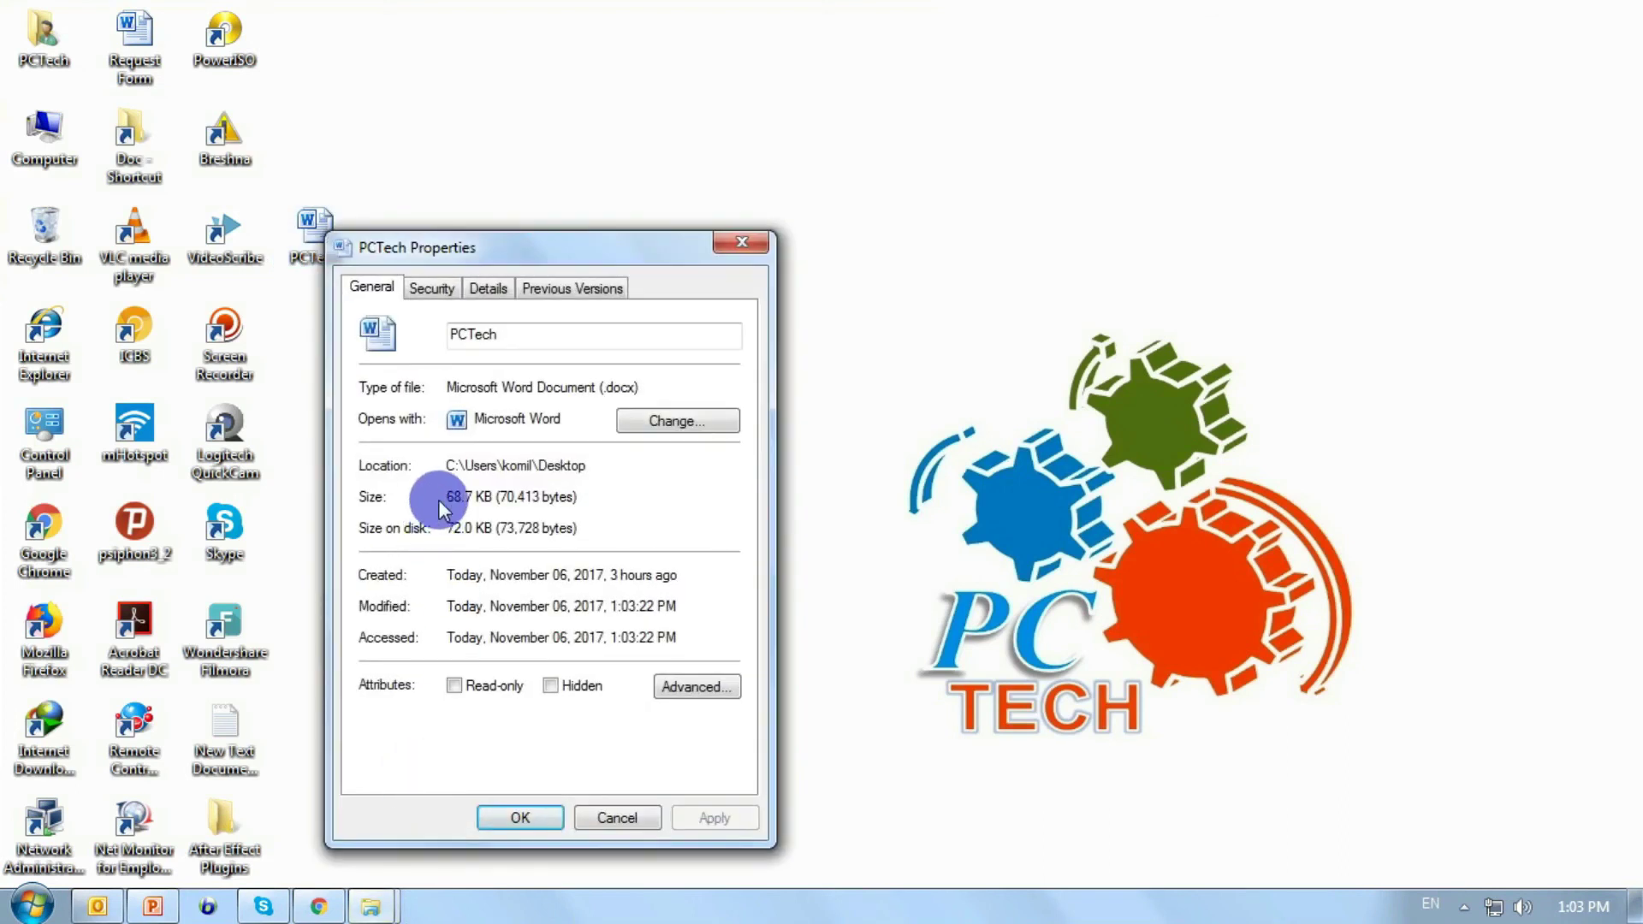
left_click_drag(471, 497, 436, 496)
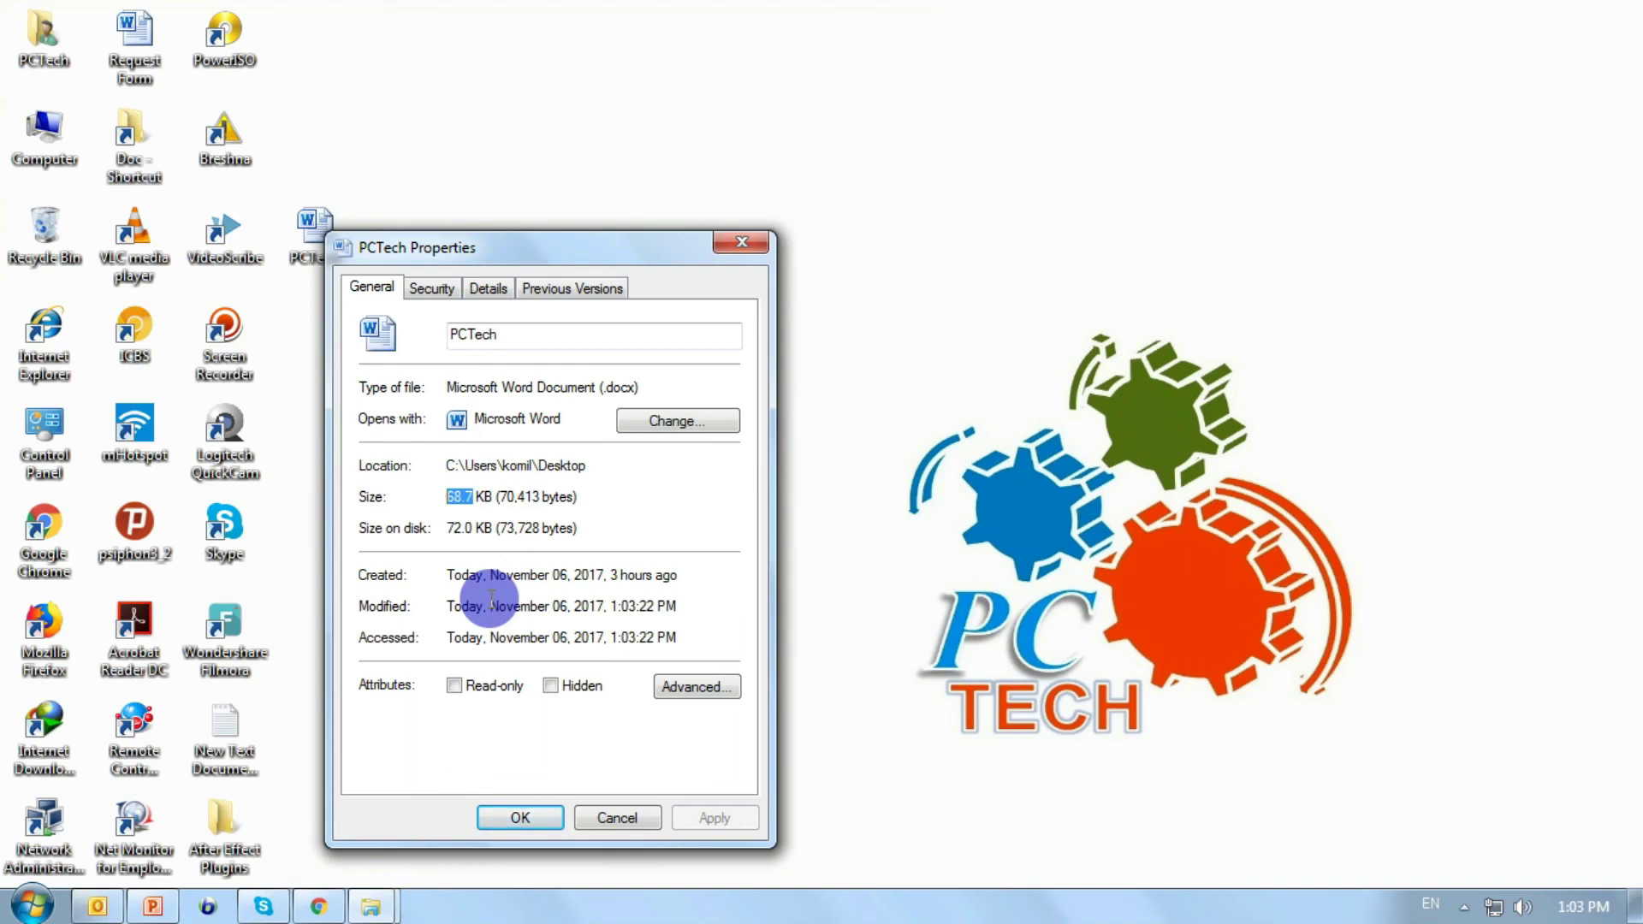
left_click(519, 818)
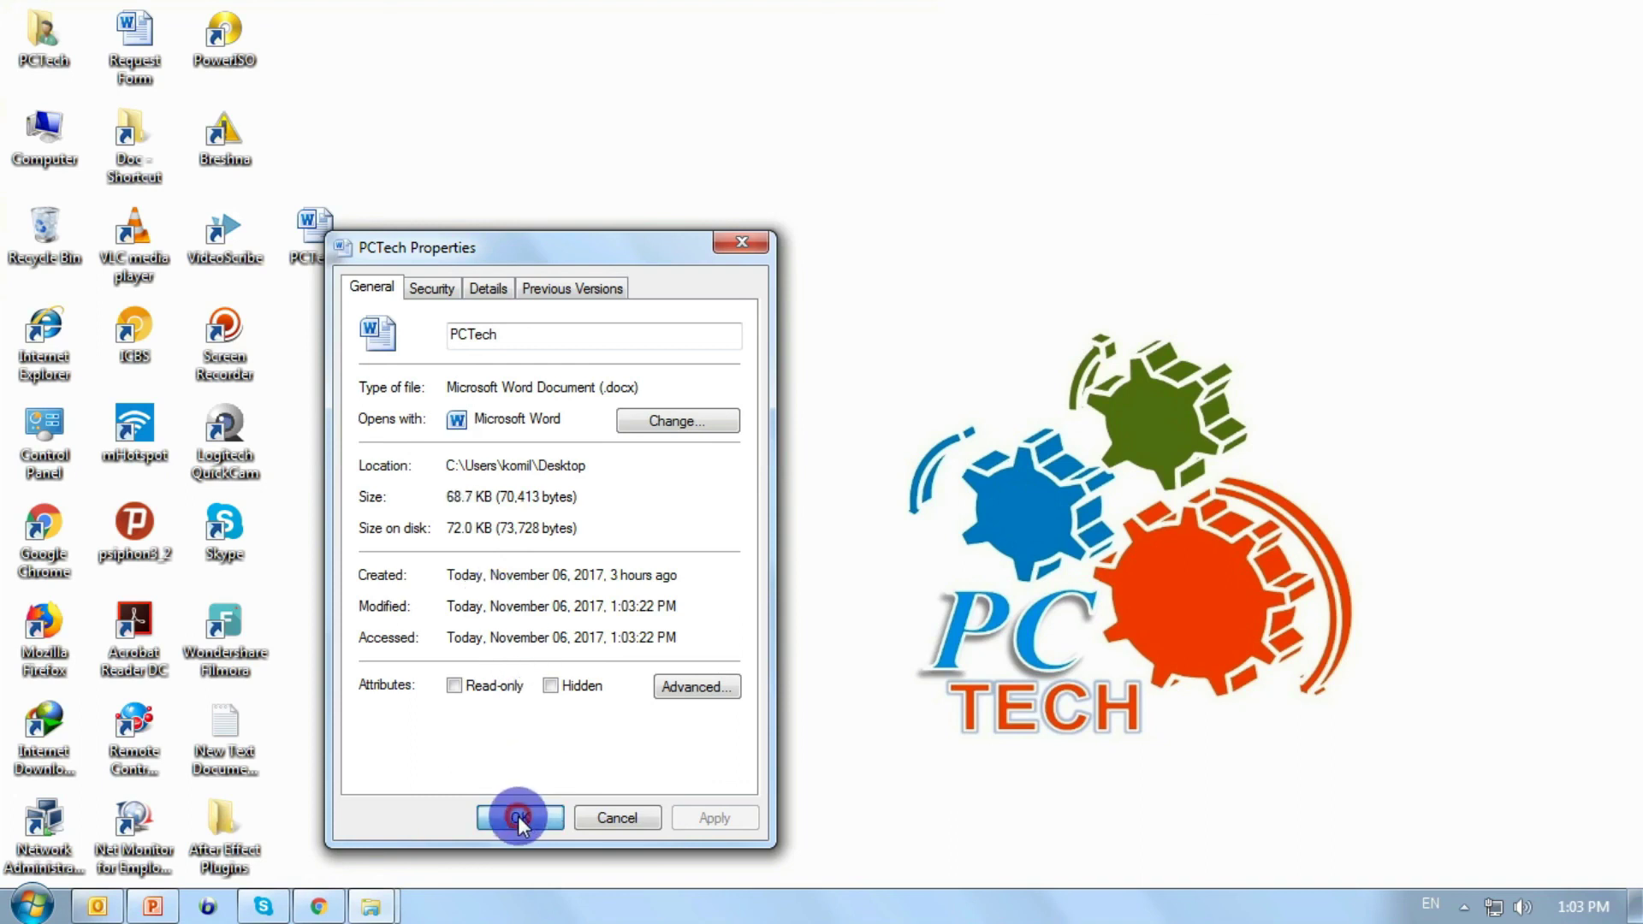